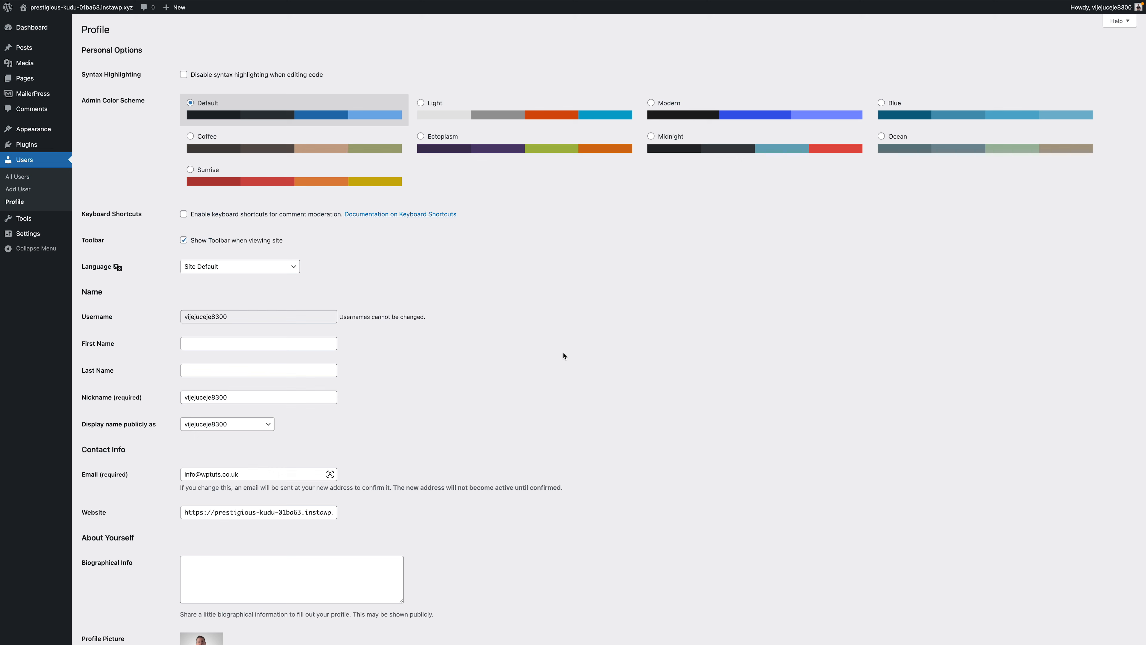
Step: Create an application password named N8N in the WordPress user profile
scroll(564, 355, "down", 7)
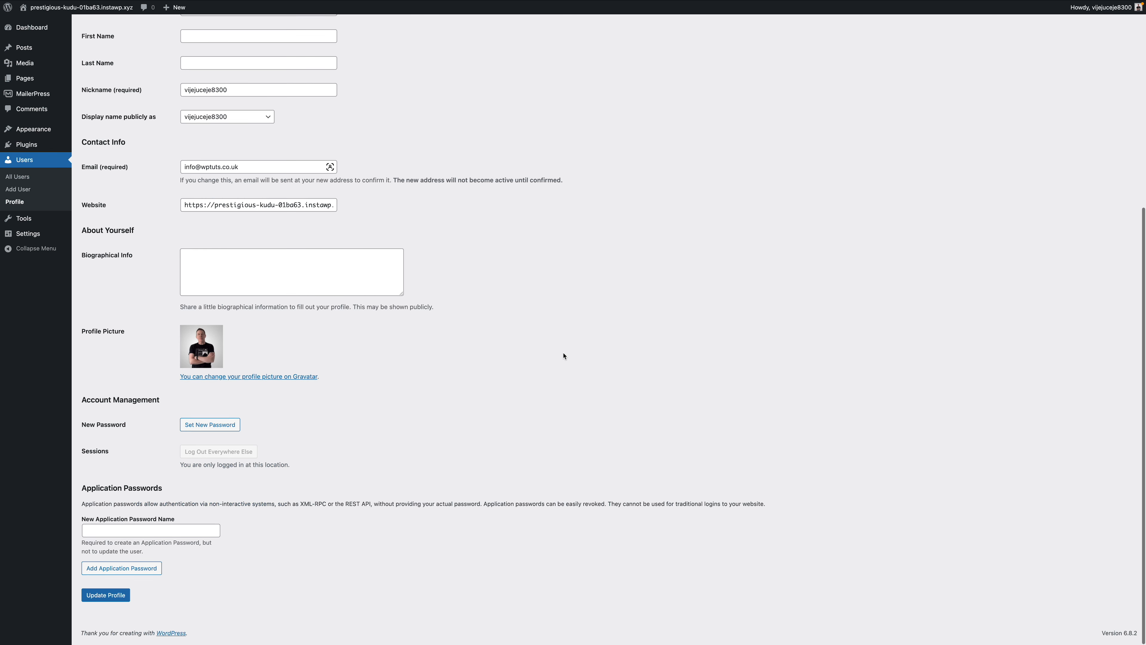
left_click(119, 536)
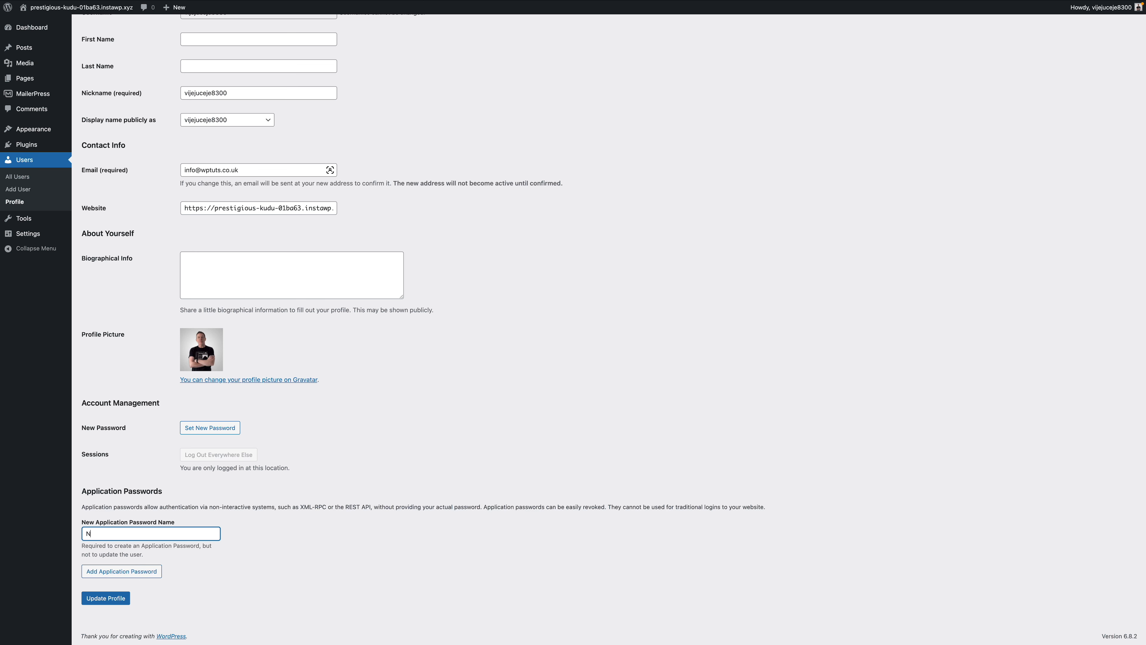
left_click(110, 572)
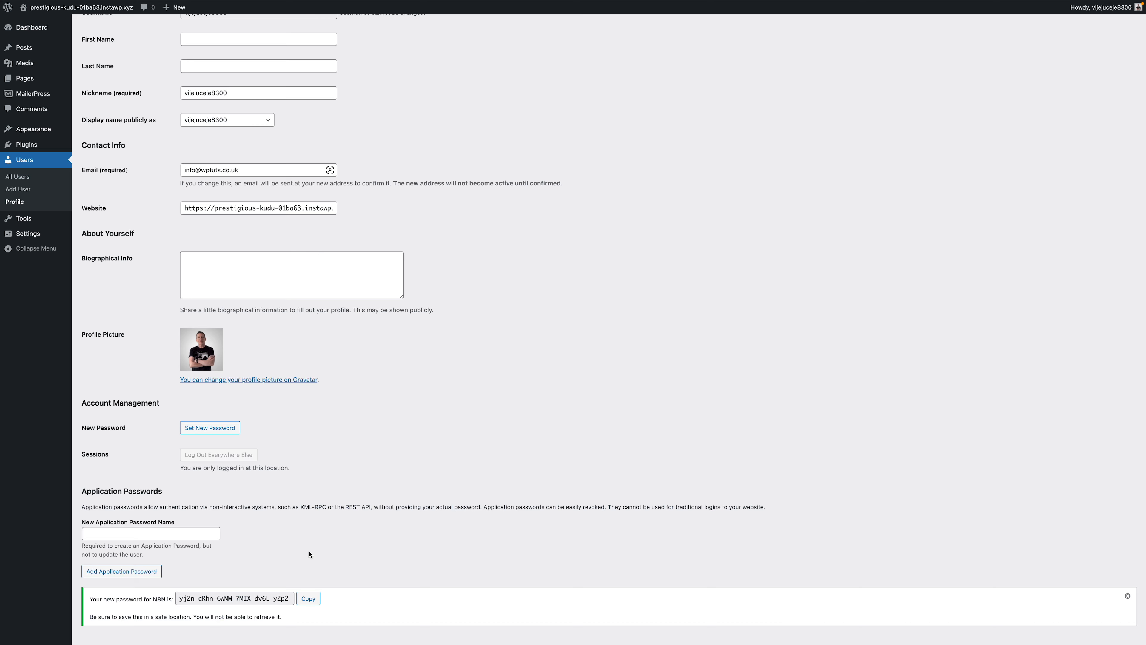
scroll(309, 555, "down", 3)
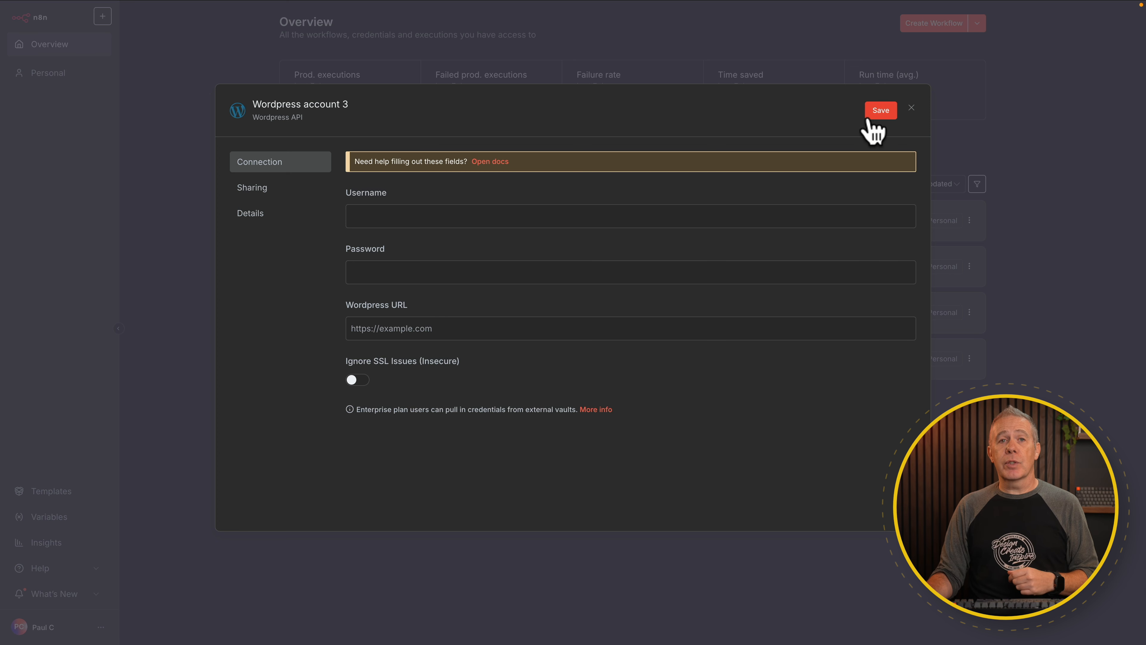
Step: In n8n, dismiss the blank WordPress credential, then review and close the connection settings of Wordpress account 2
left_click(912, 108)
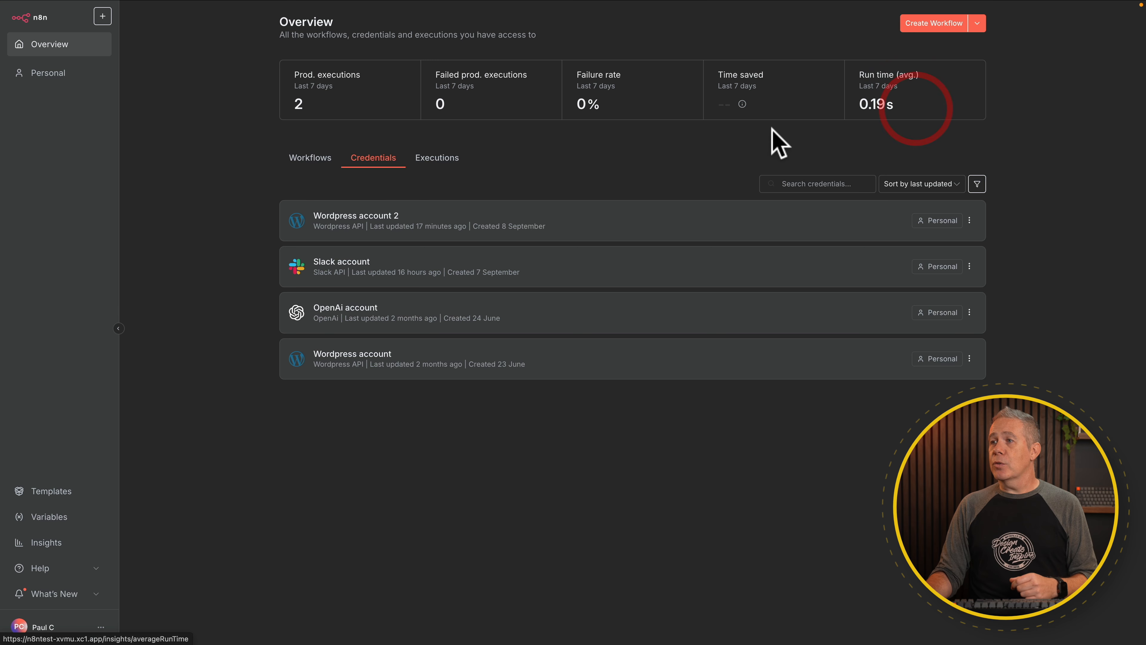
left_click(427, 229)
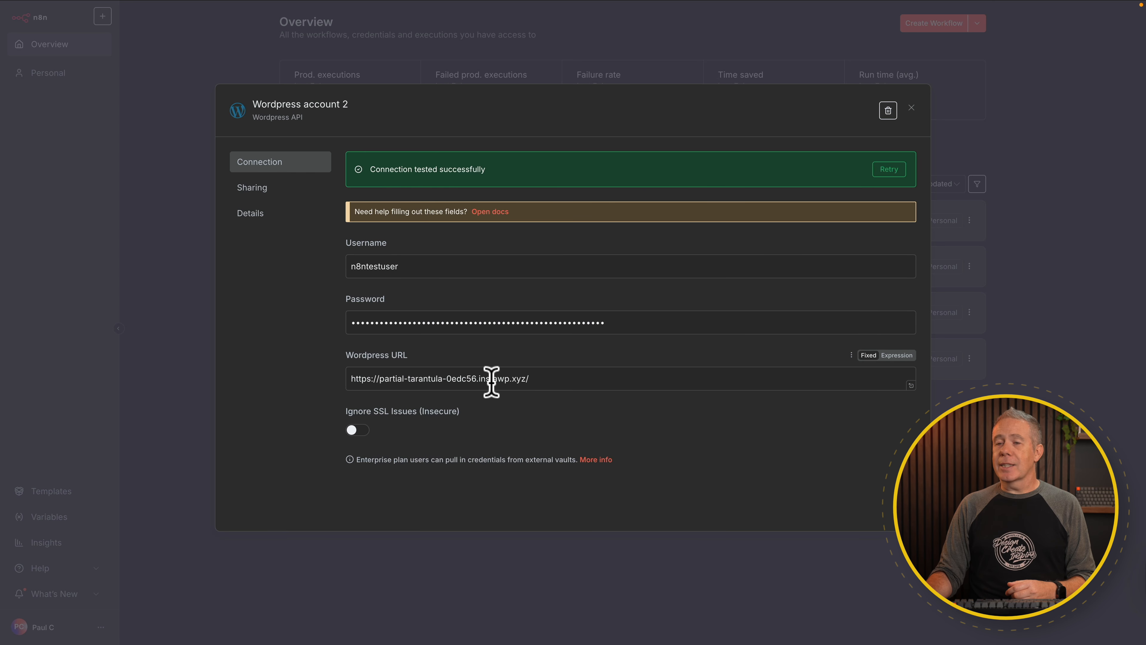
key("Escape")
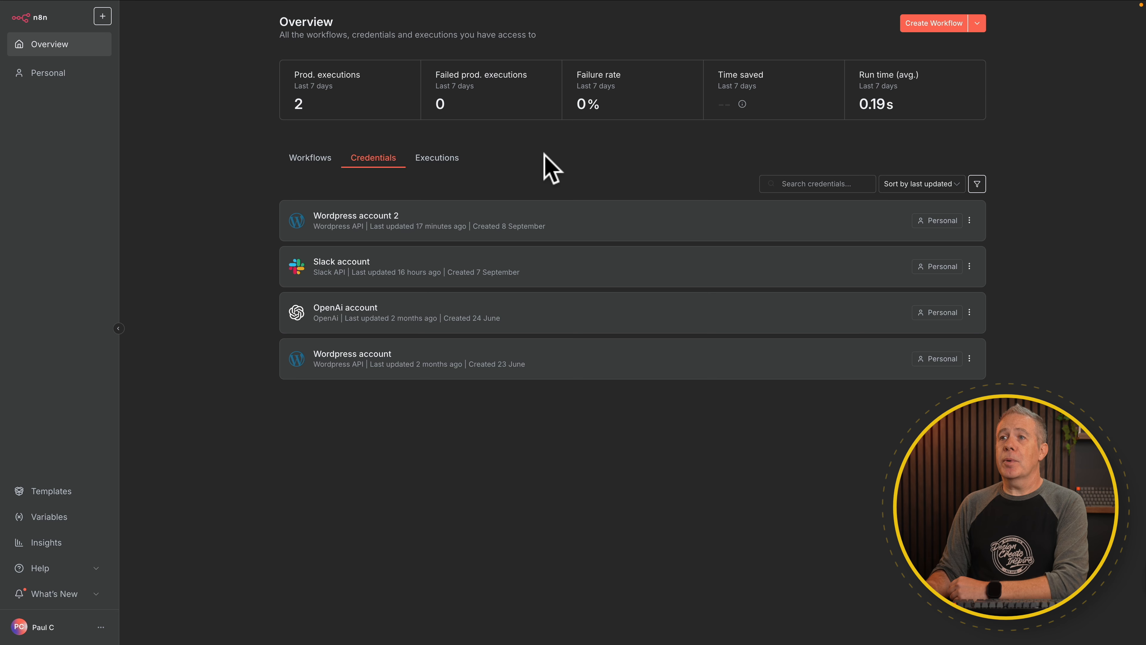
Step: Set the Webhook node of the Bricks Support Request workflow to the POST method and copy its test URL
left_click(310, 158)
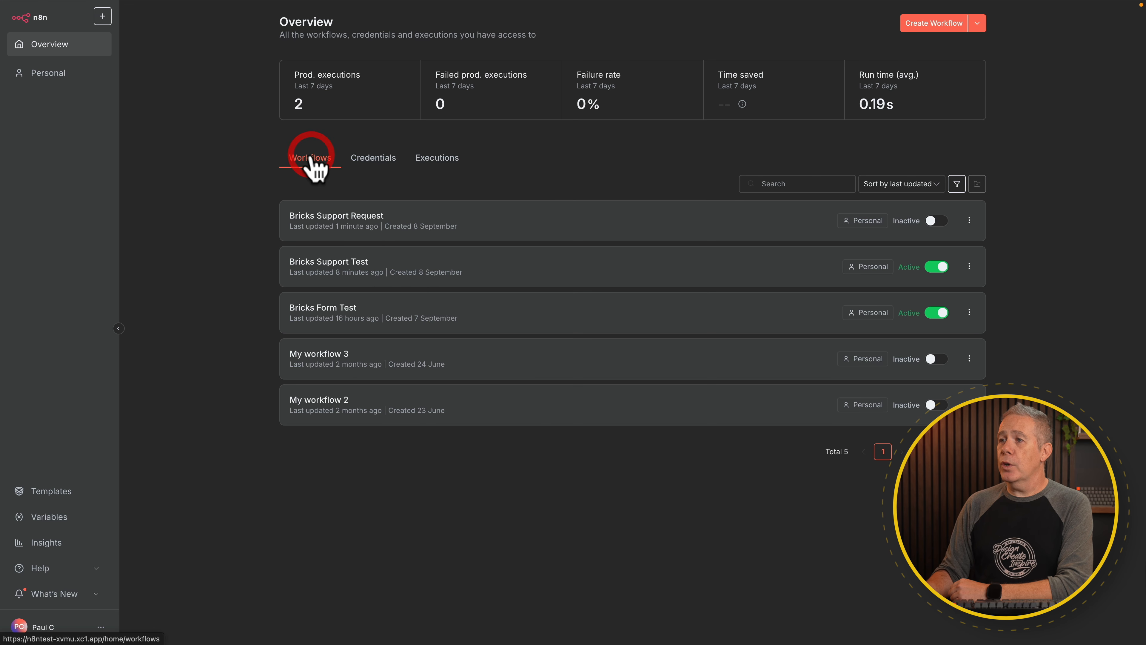
left_click(381, 221)
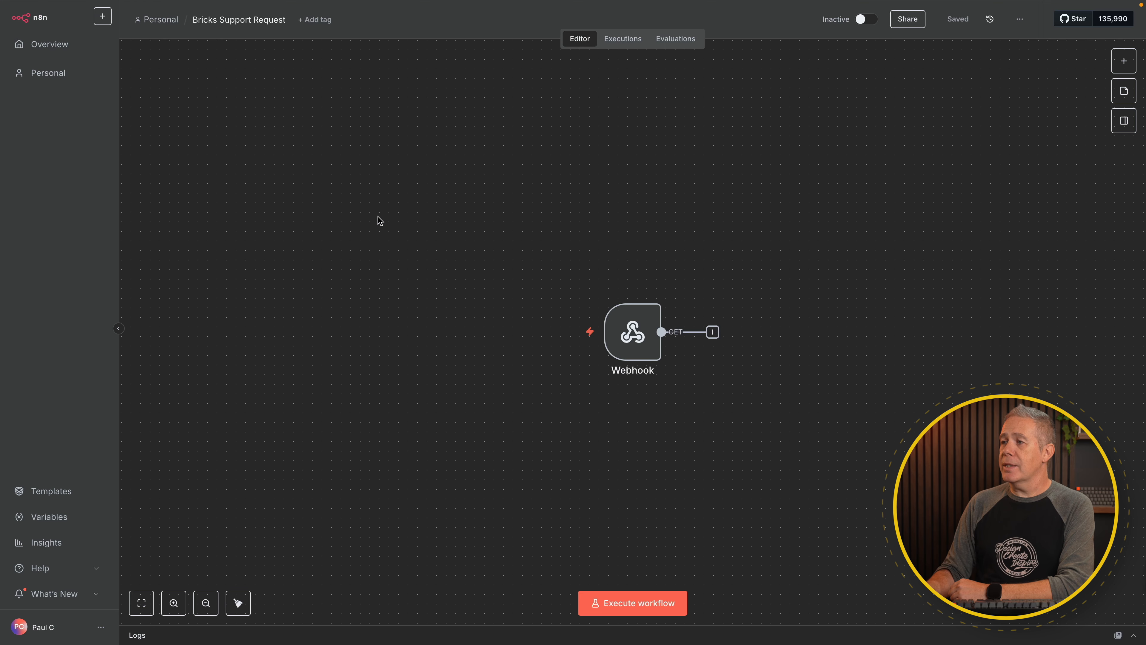
left_click(638, 334)
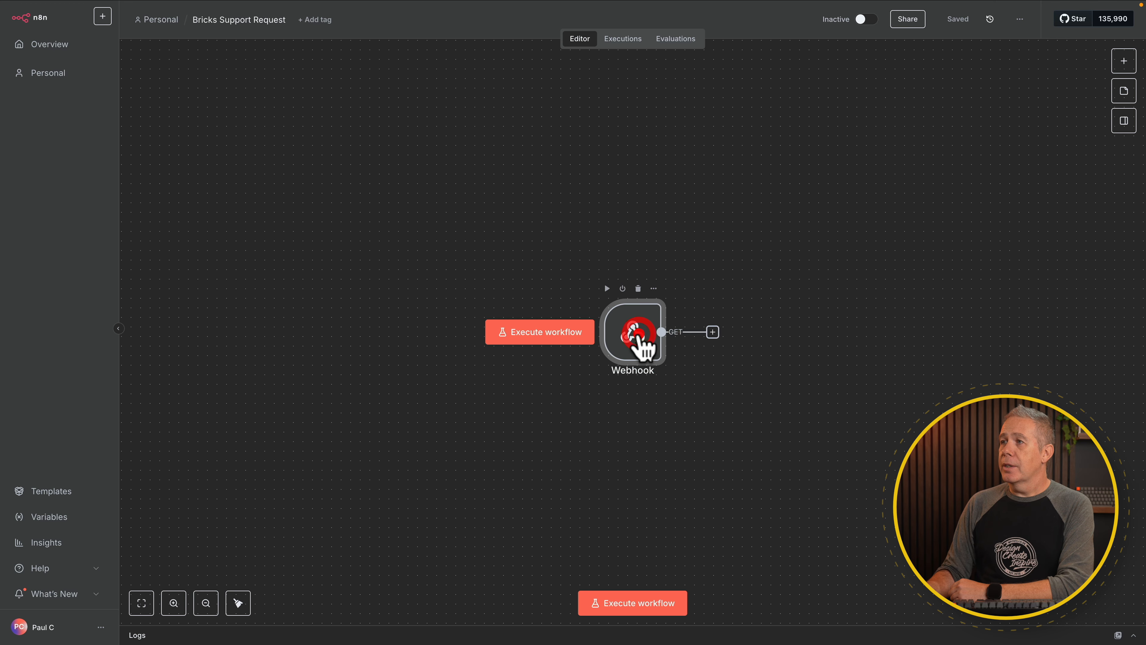
left_click(638, 335)
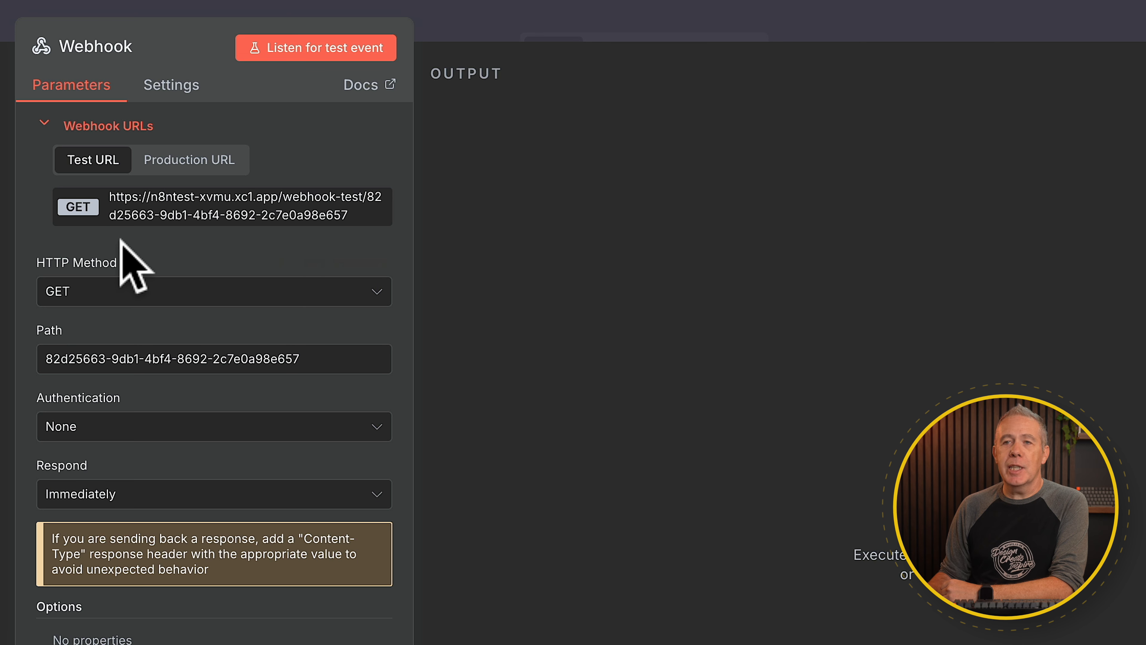
left_click(156, 291)
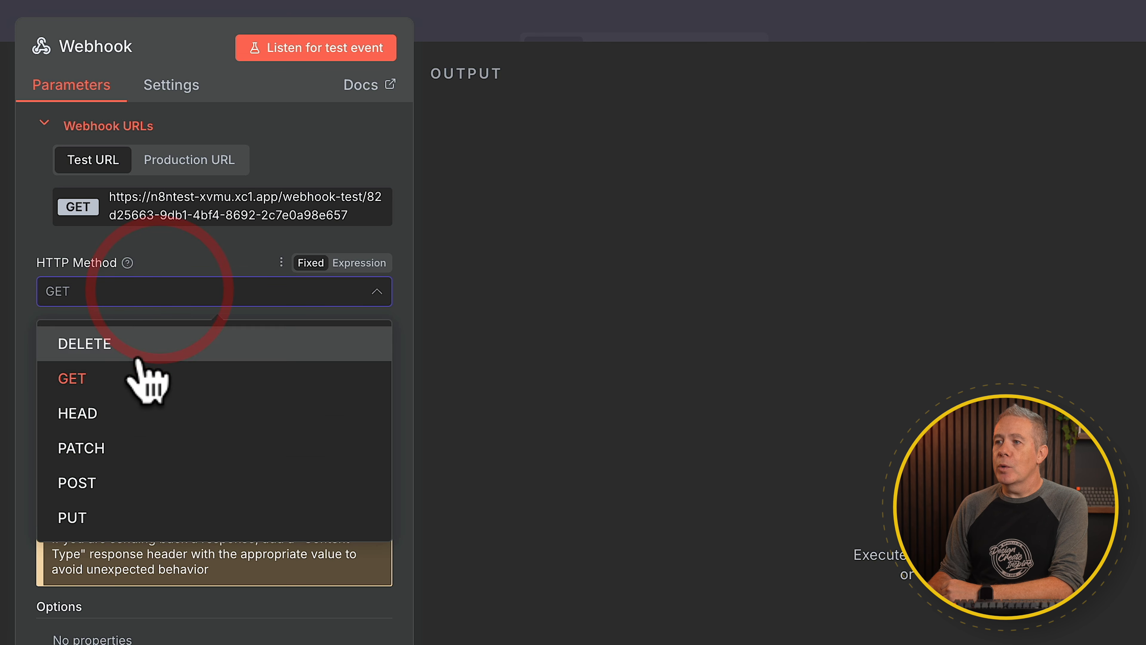
left_click(113, 479)
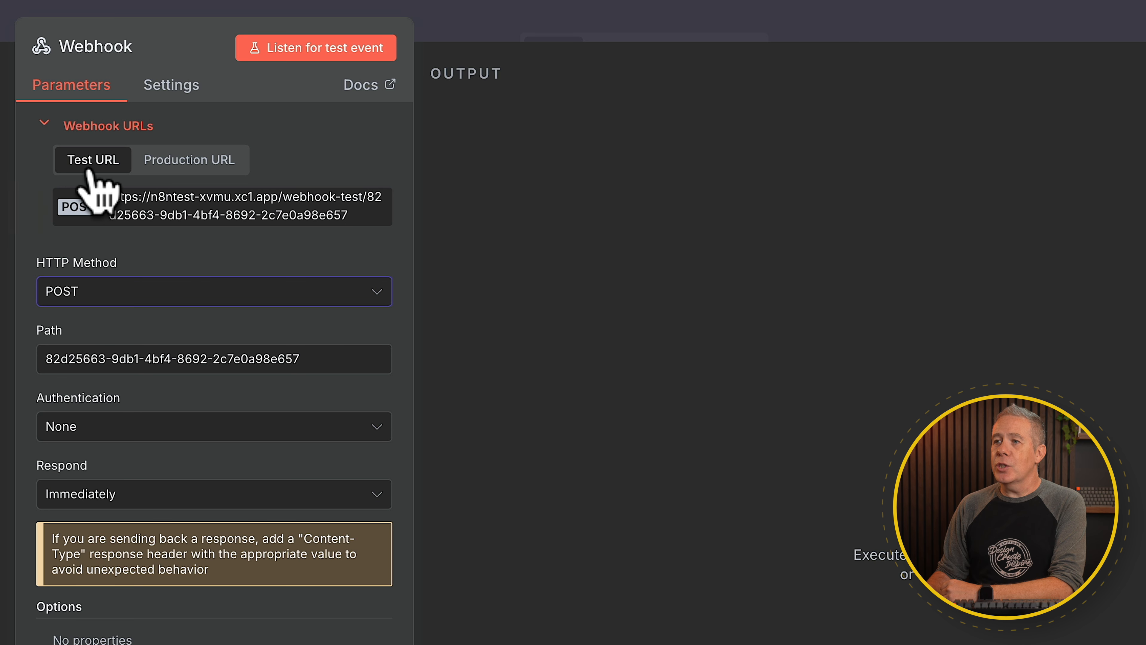
left_click(129, 217)
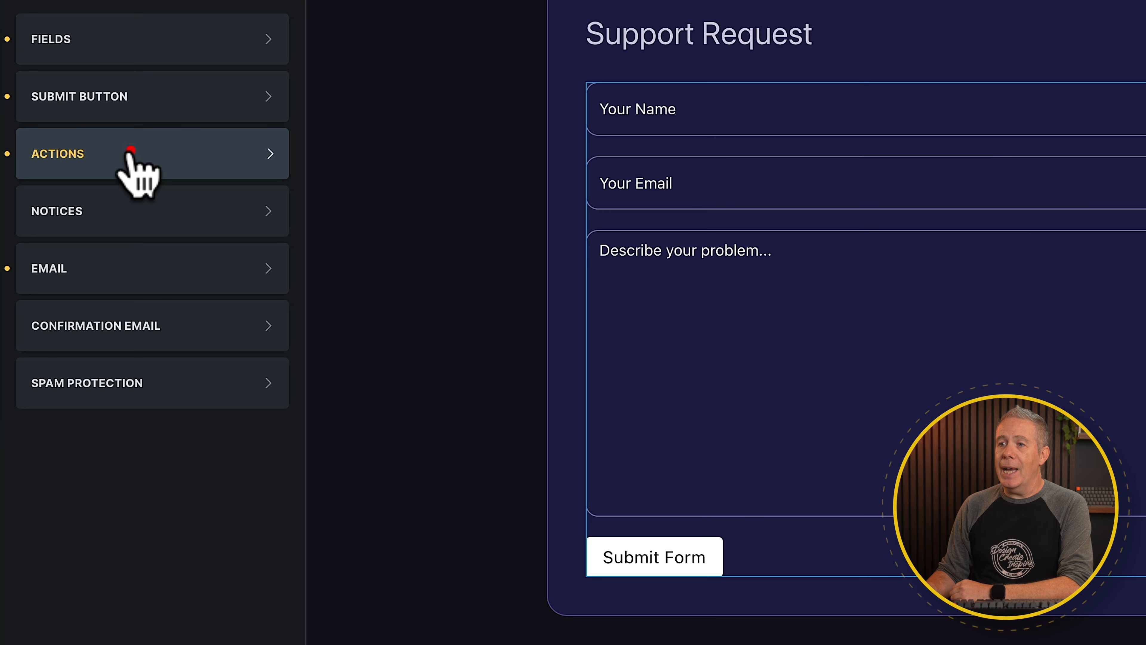
Step: In the Bricks builder, replace the Support Request form's Email submit action with Webhook
left_click(129, 153)
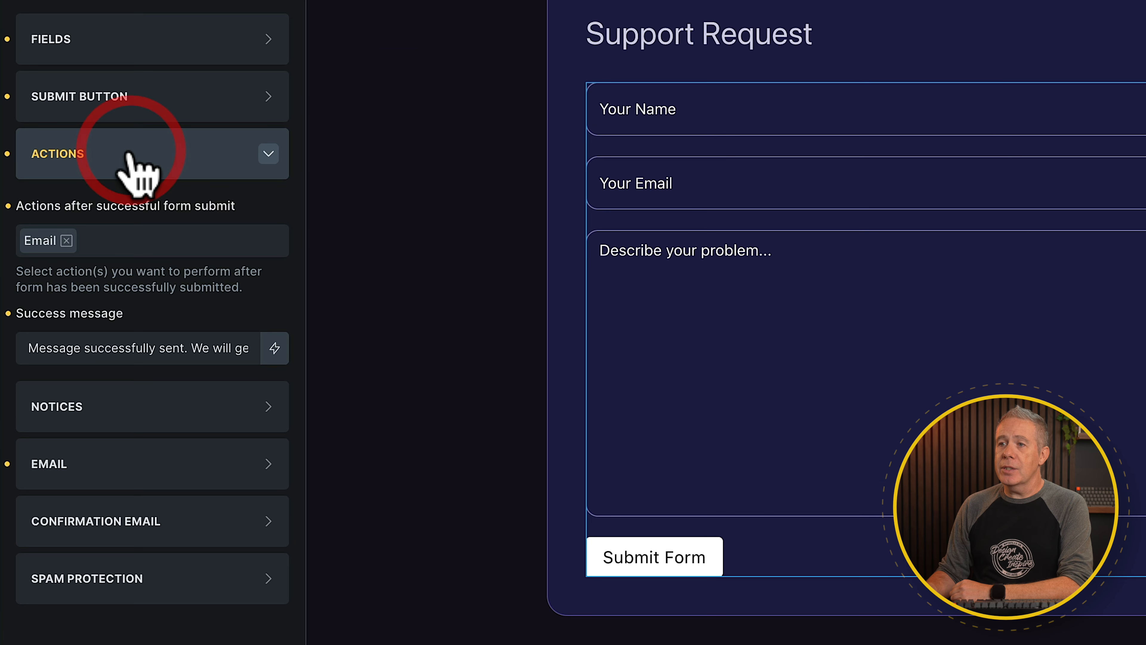
left_click(66, 241)
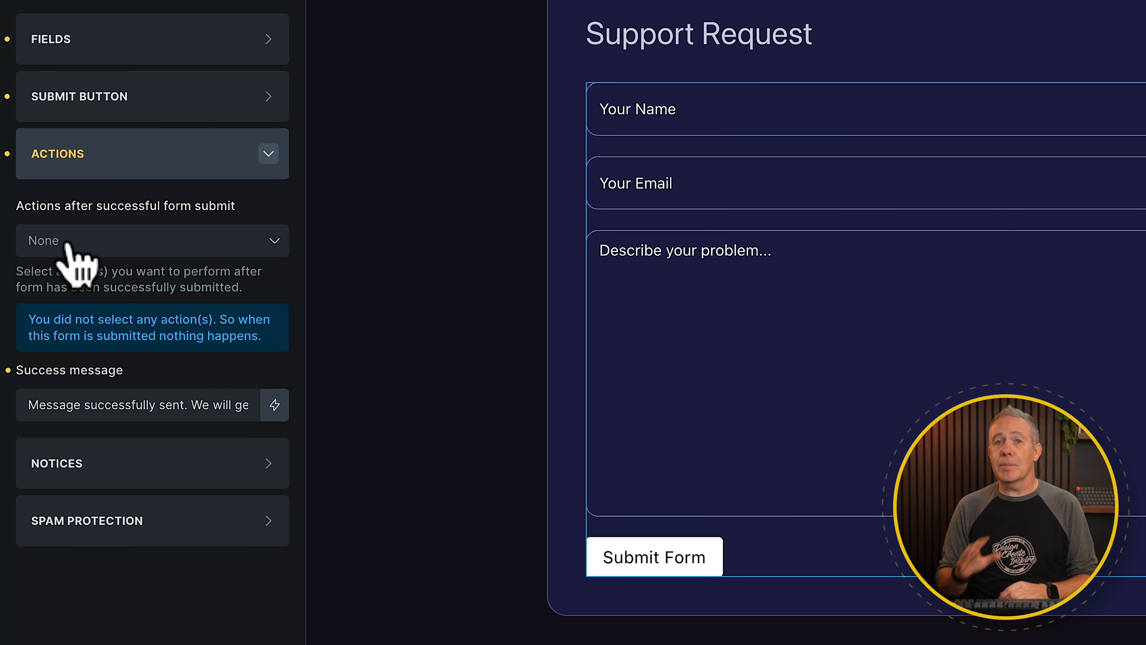
left_click(137, 239)
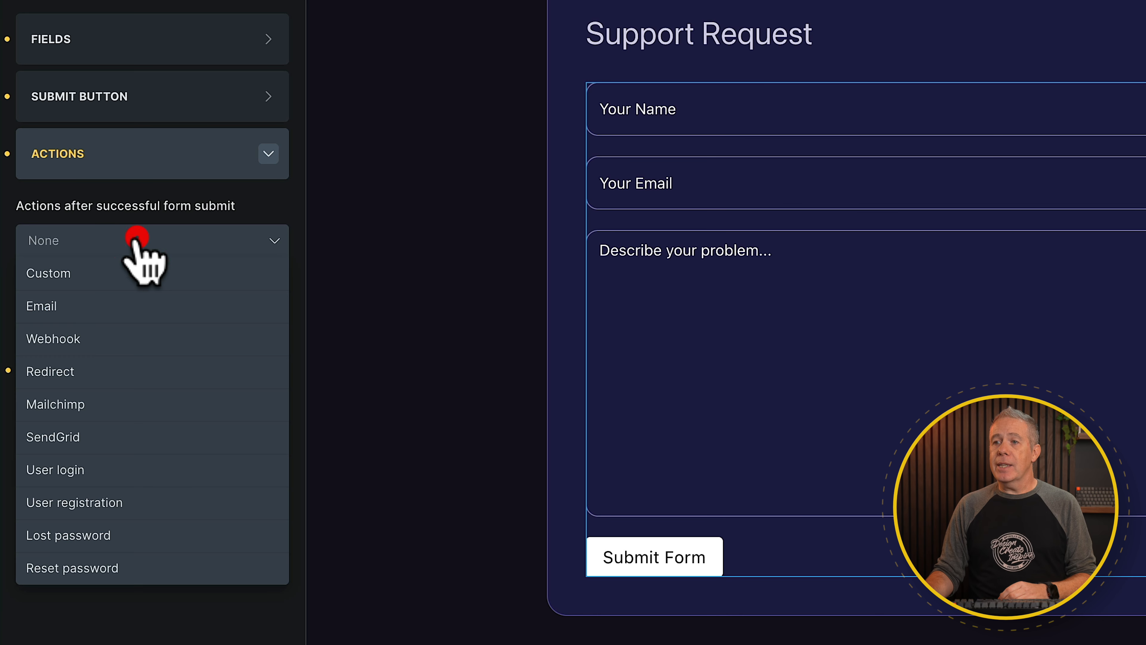
left_click(100, 338)
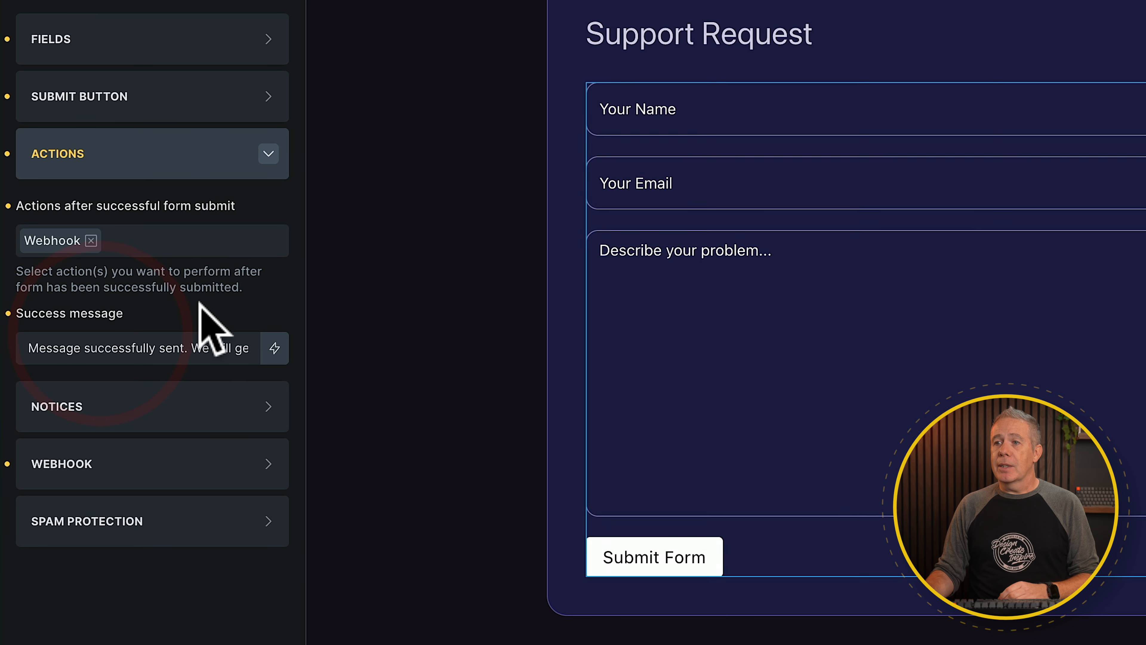
Step: Configure the form's webhook Endpoint (1) with the copied n8n test URL and Form data as the data format
left_click(120, 472)
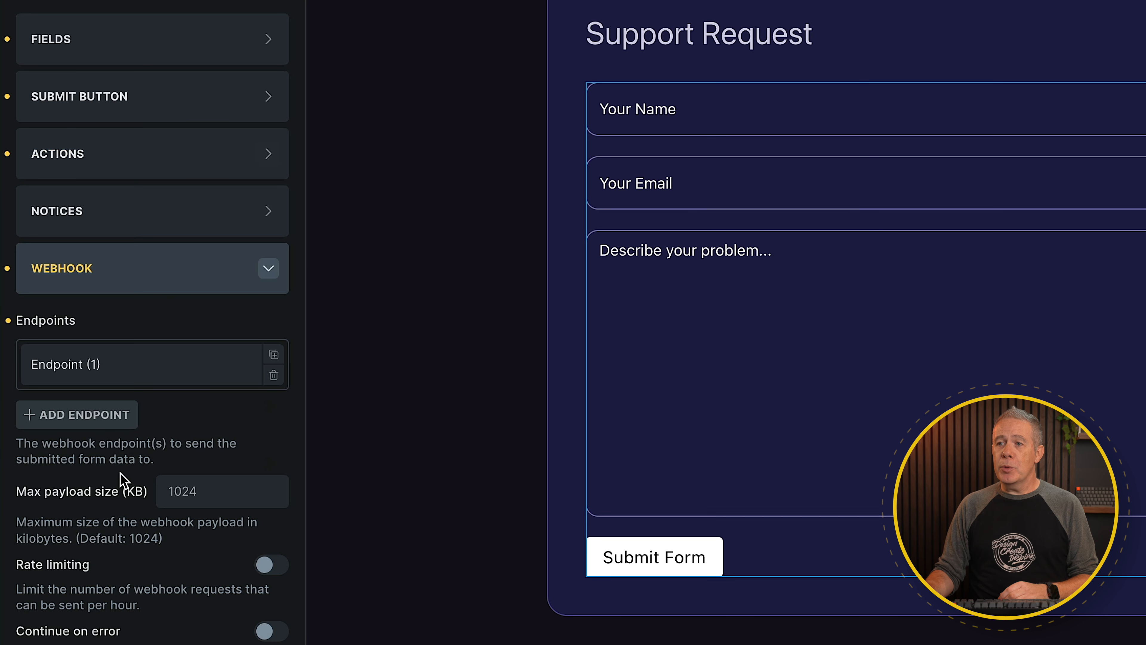
scroll(157, 562, "down", 1)
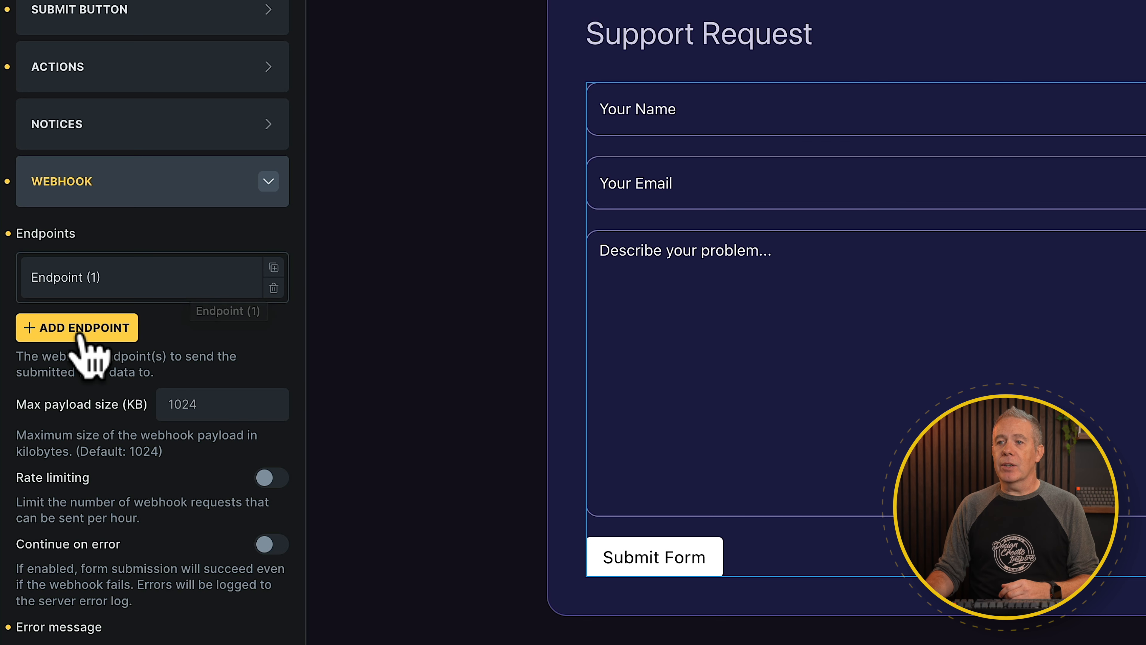
left_click(212, 277)
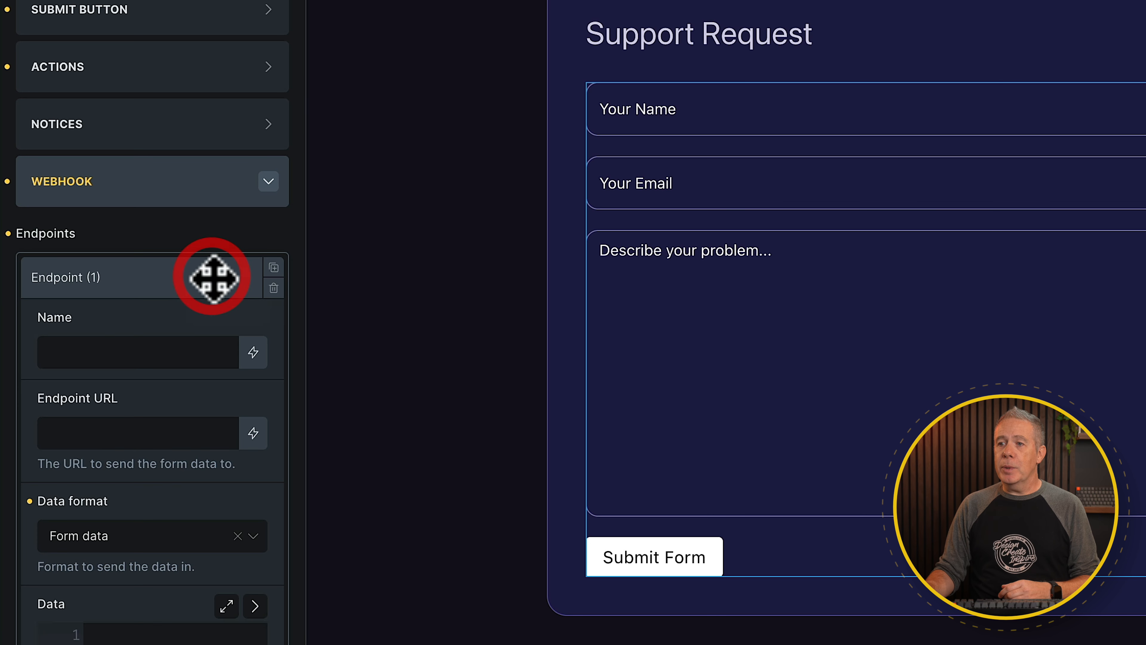
scroll(200, 347, "down", 3)
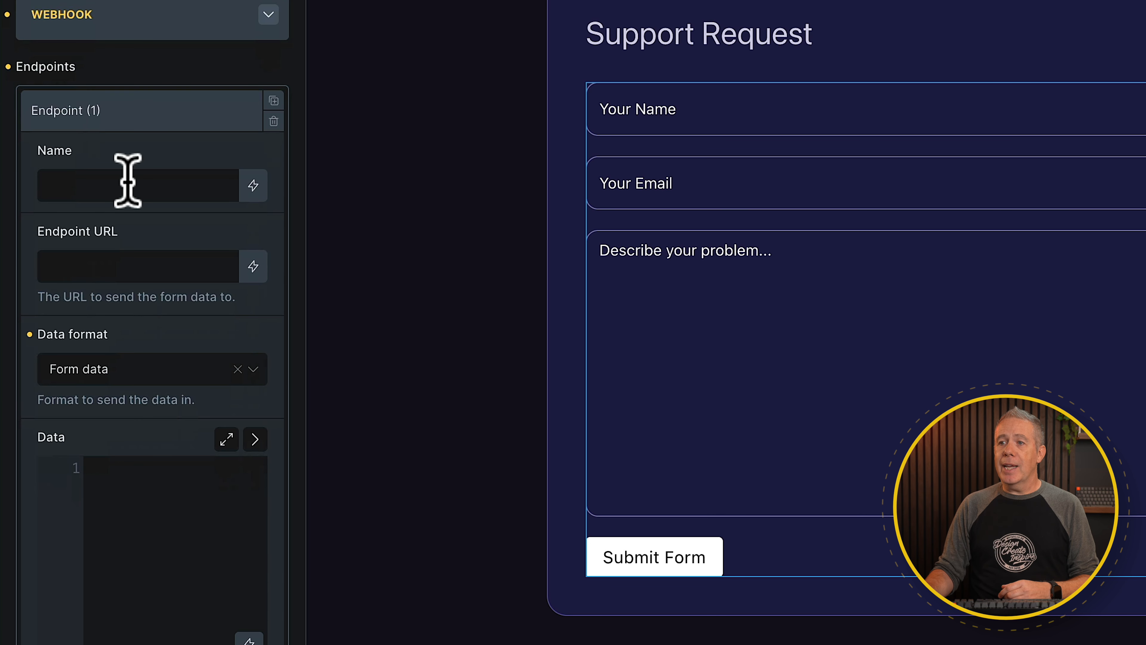
left_click(94, 277)
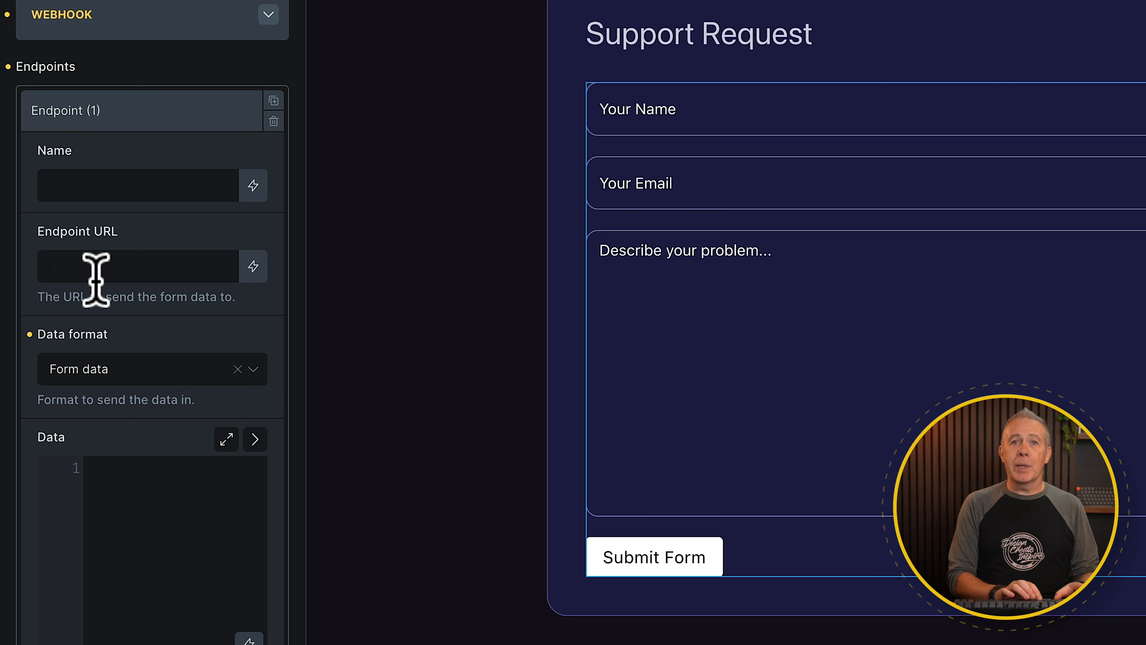
key("ctrl+v")
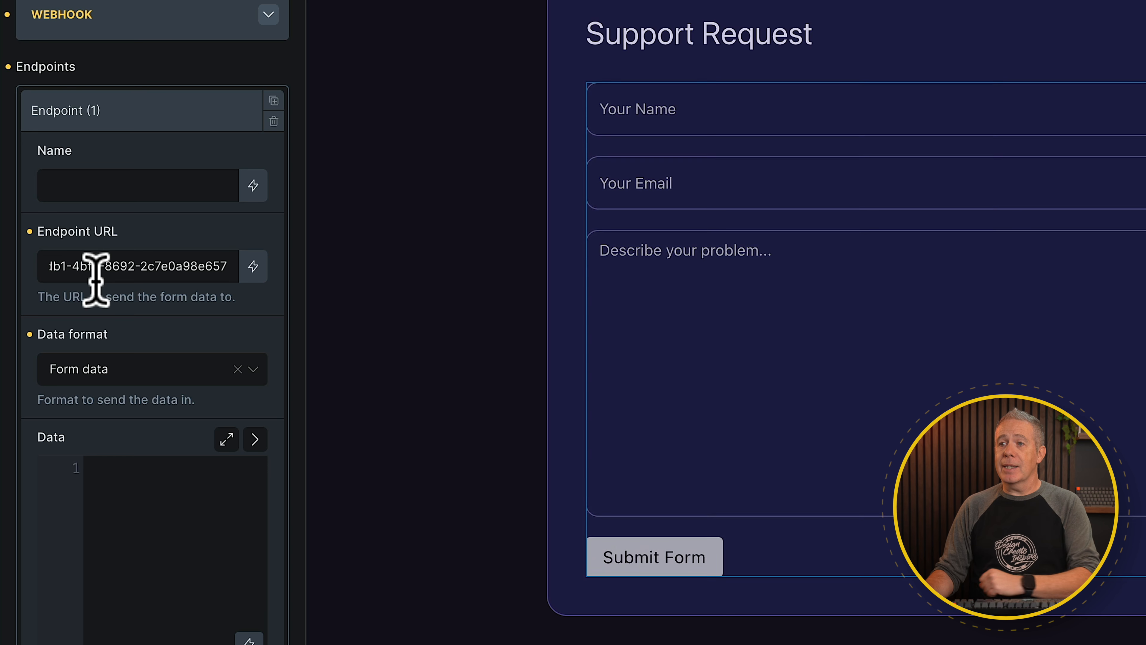
left_click(149, 369)
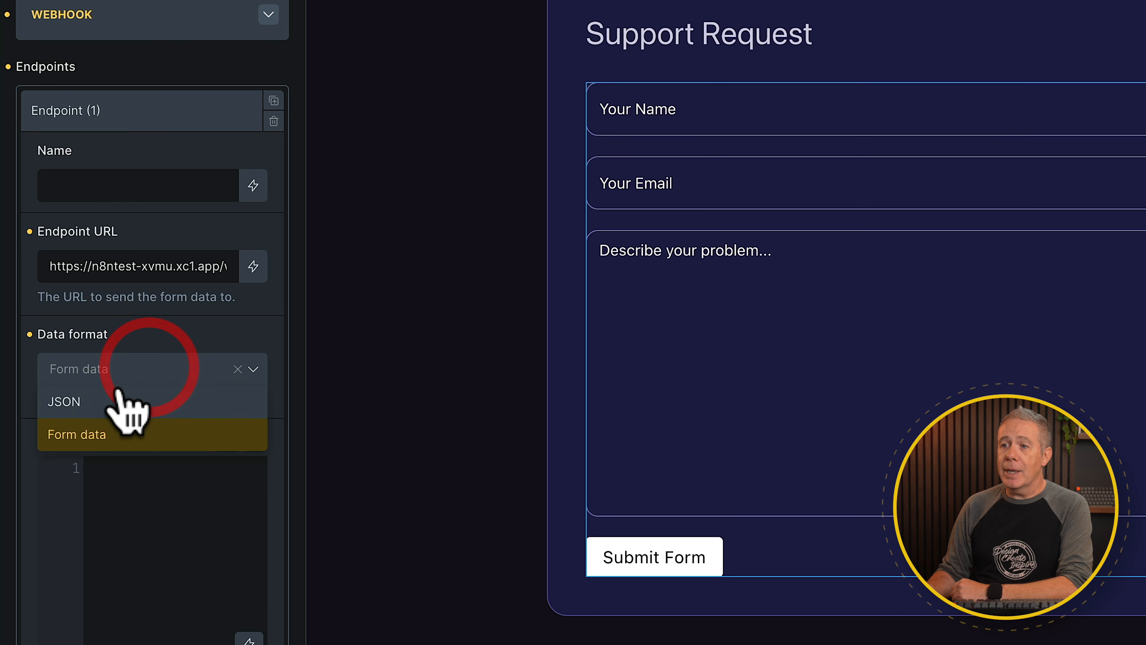
left_click(76, 435)
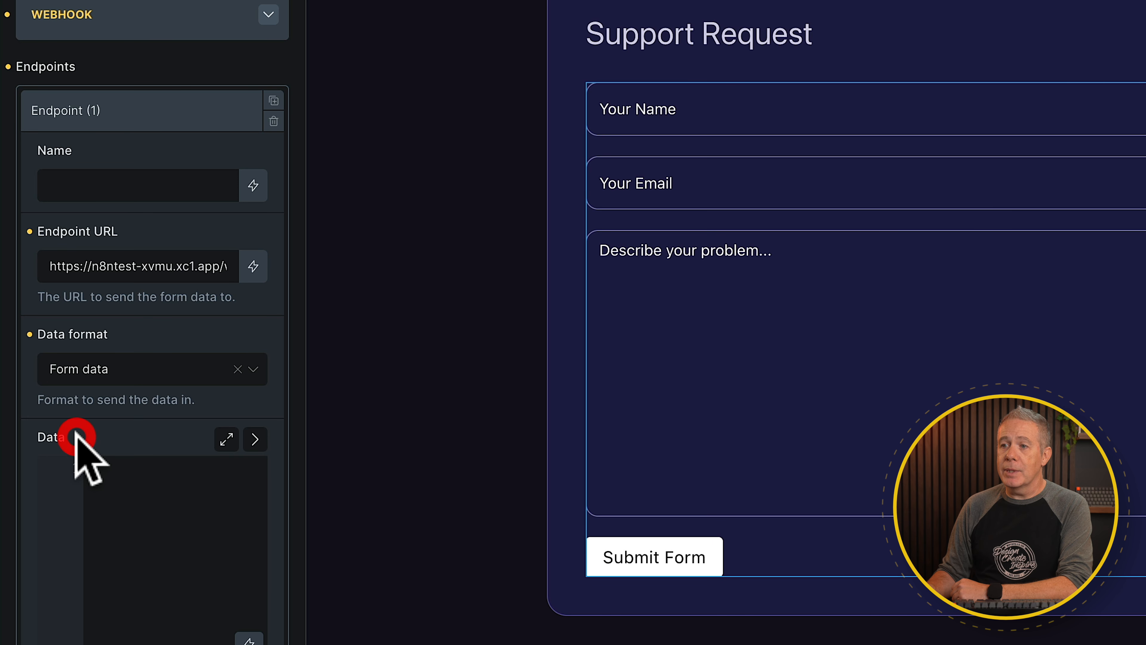
scroll(68, 479, "down", 5)
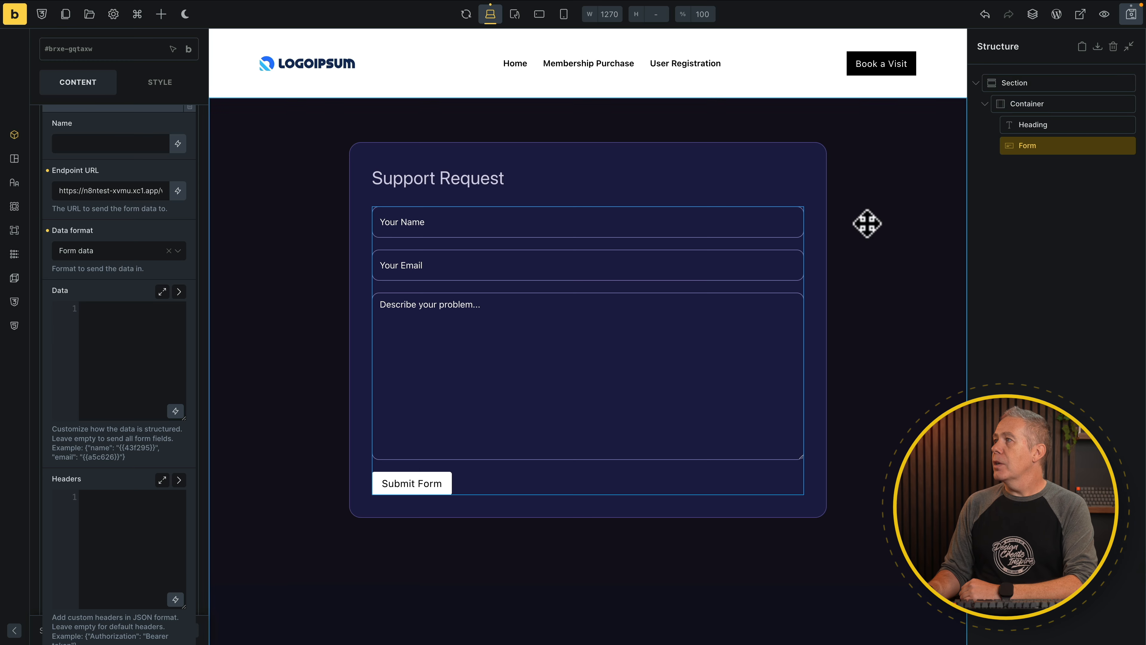
Step: Save the Bricks page and open its front-end preview
left_click(1131, 14)
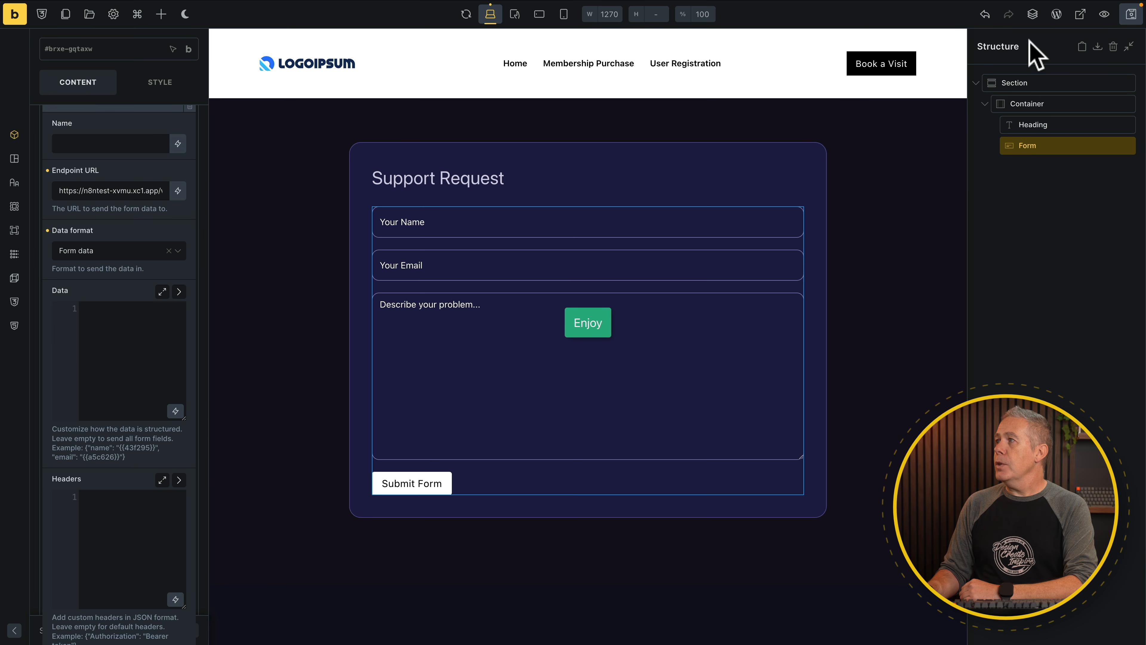
left_click(1080, 9)
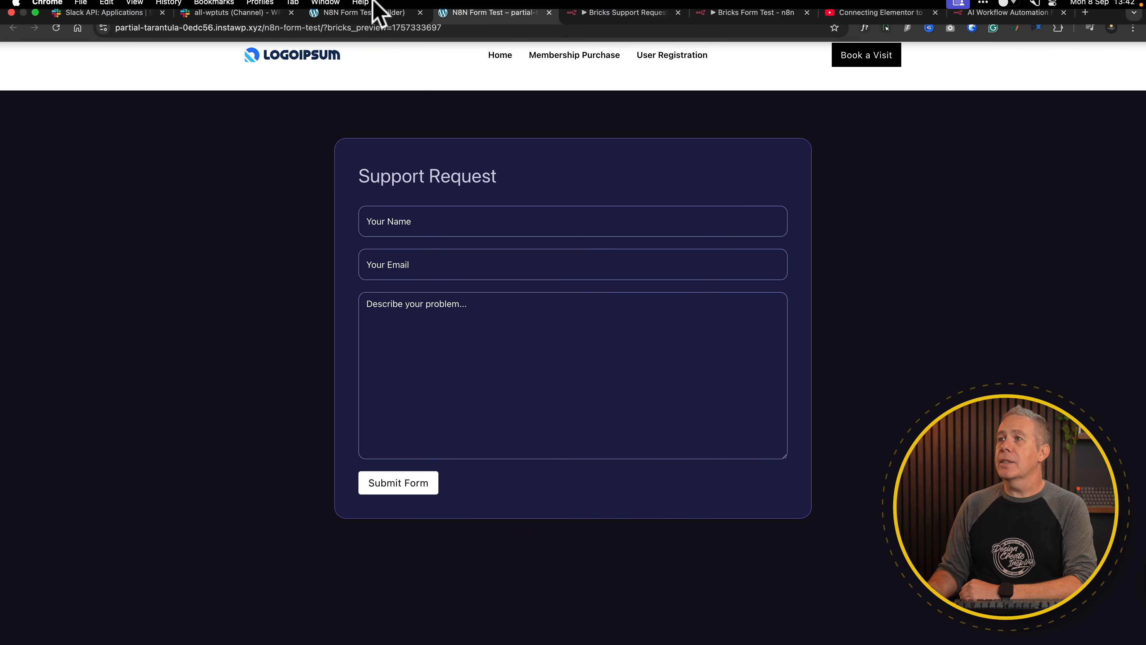
Step: Start listening for a test event in n8n's Webhook node, then submit the support form with a name, e-mail and message "Comment here!"
left_click(374, 8)
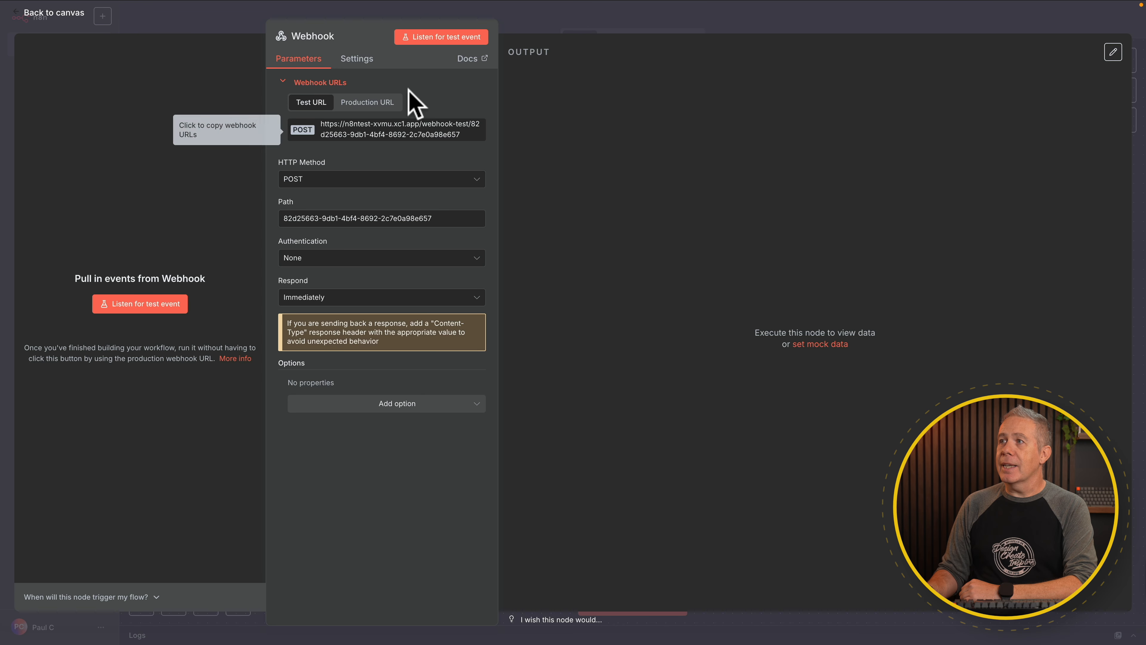
left_click(434, 38)
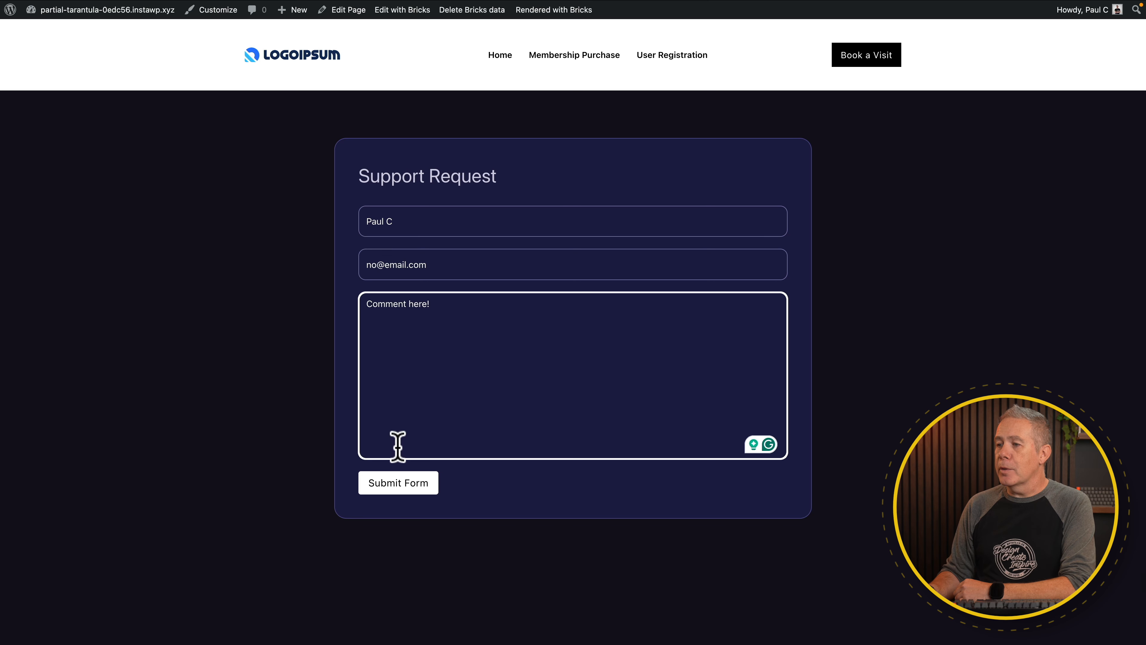
left_click(396, 486)
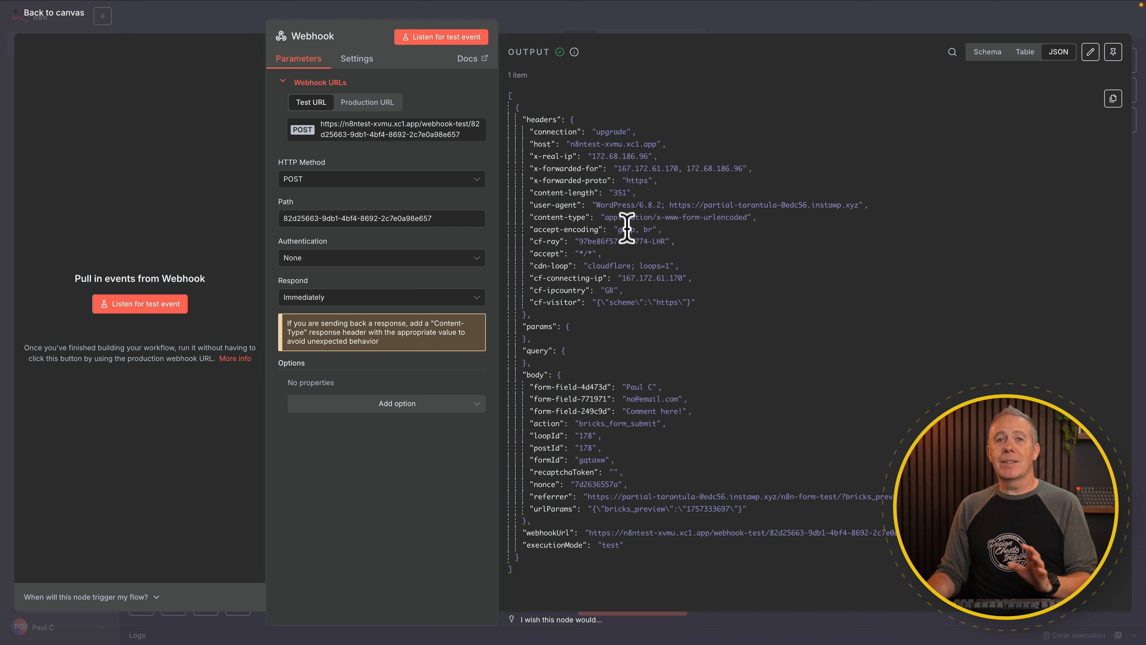
Step: Return to the workflow canvas and add a Slack "Send a message" node after the Webhook node
left_click(59, 13)
mouse_move(629, 338)
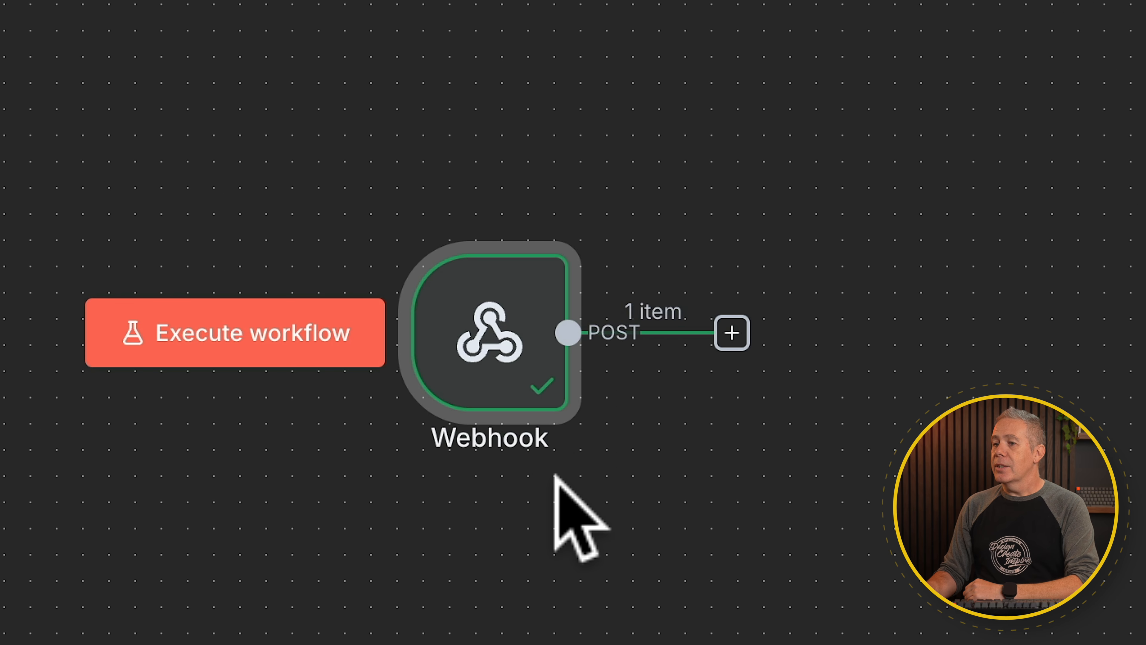
left_click(321, 419)
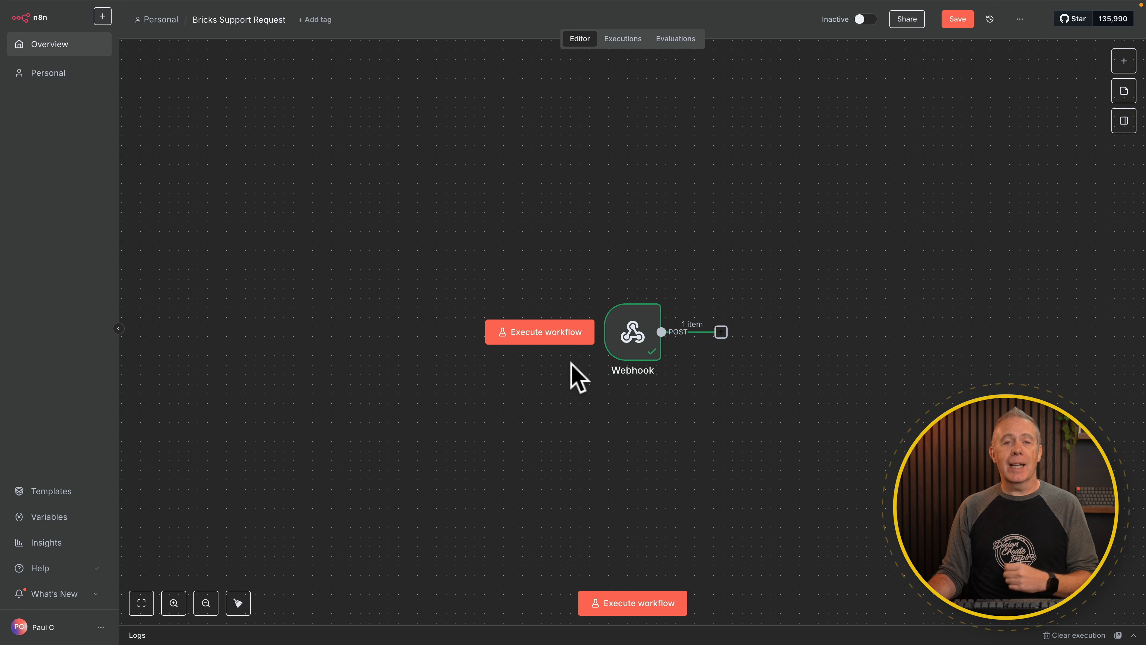
left_click(721, 332)
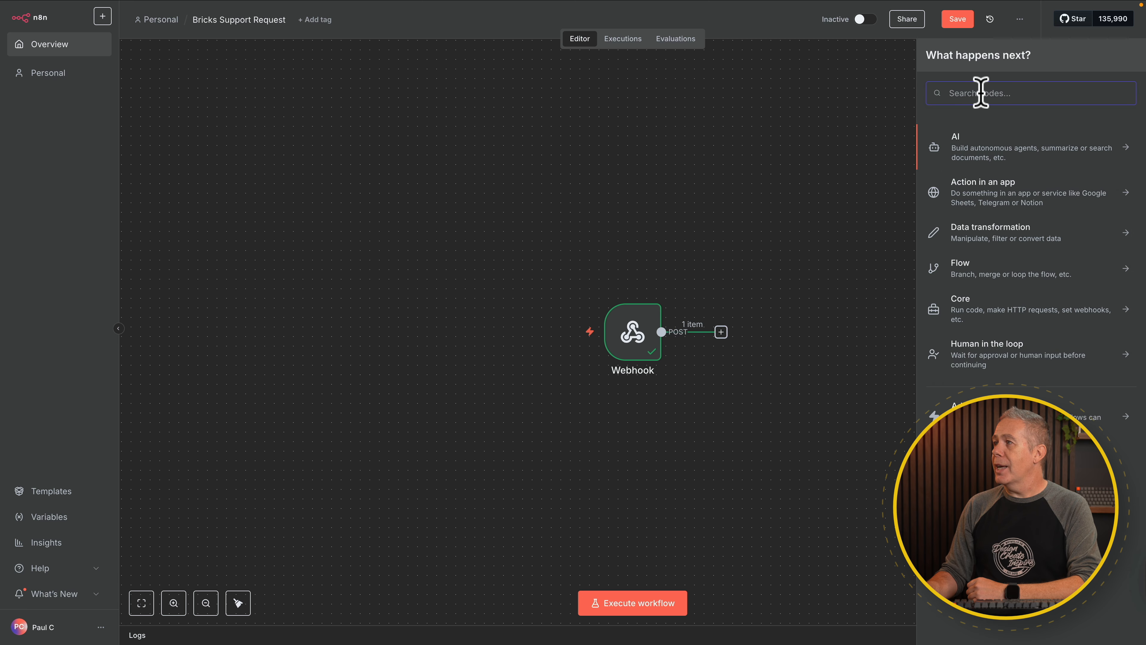
type("slack")
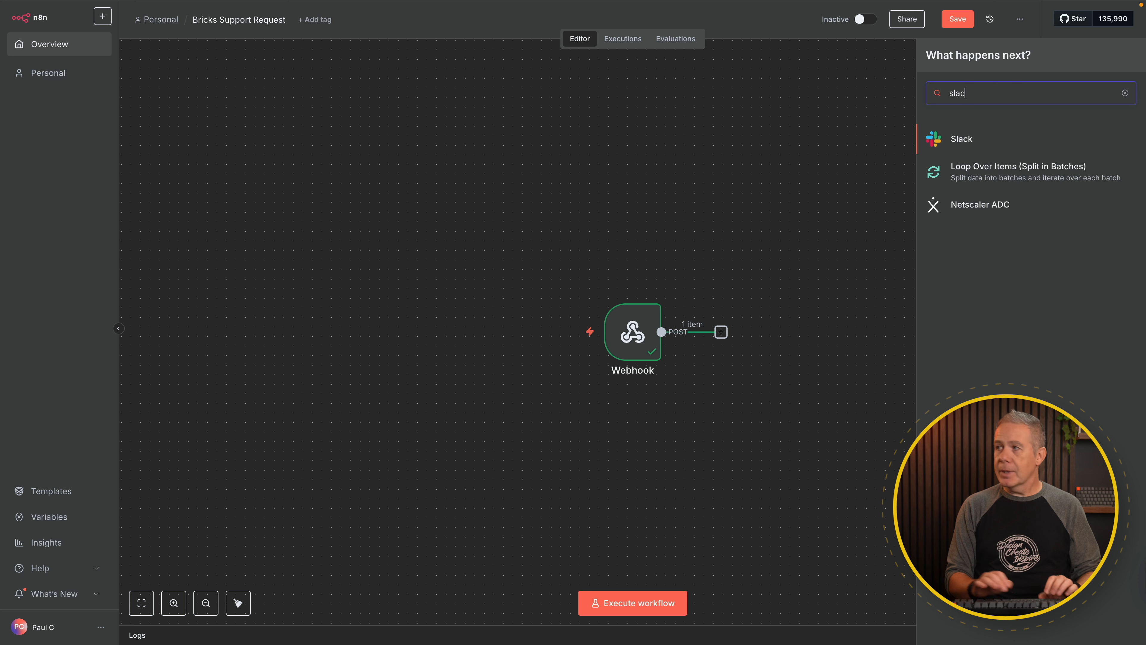
left_click(963, 139)
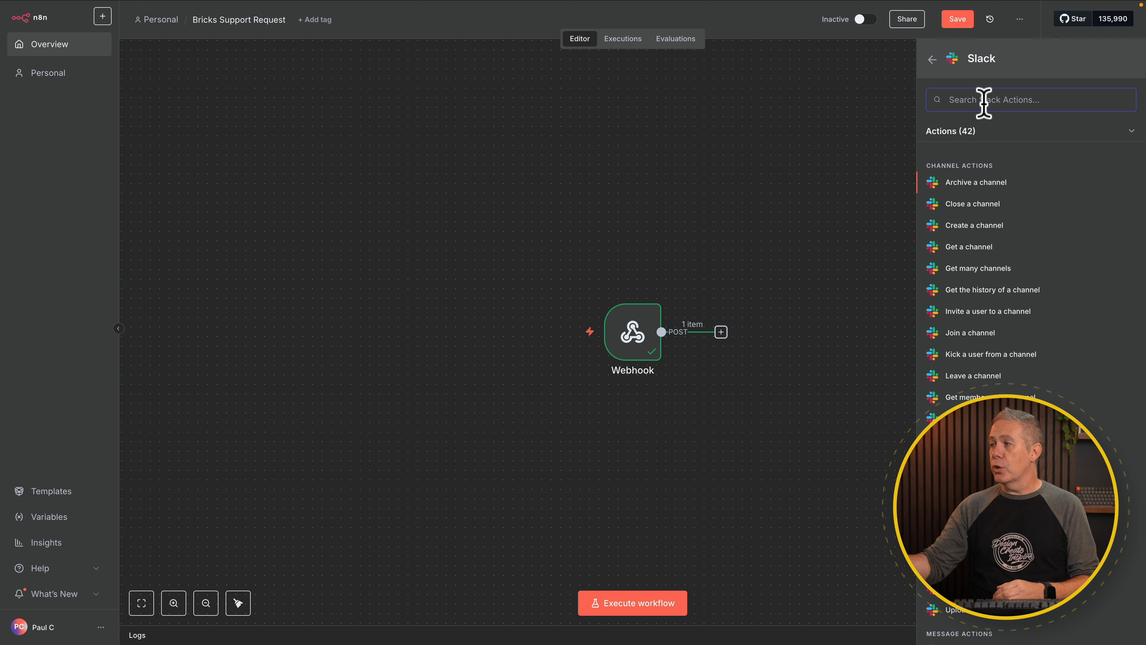
type("message")
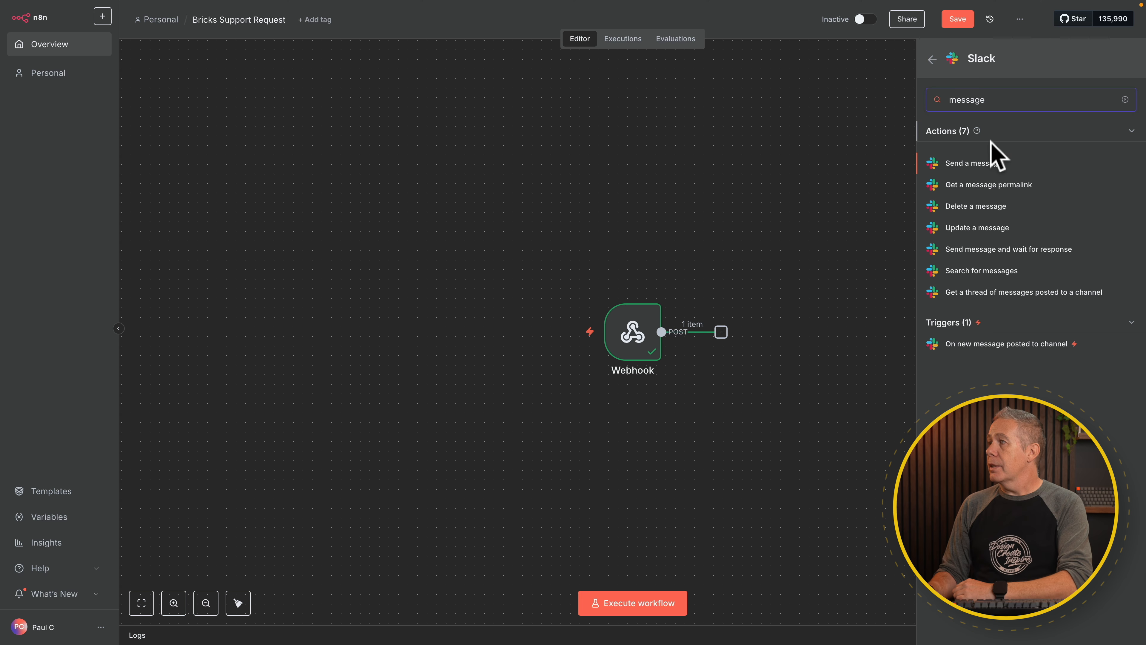
left_click(988, 165)
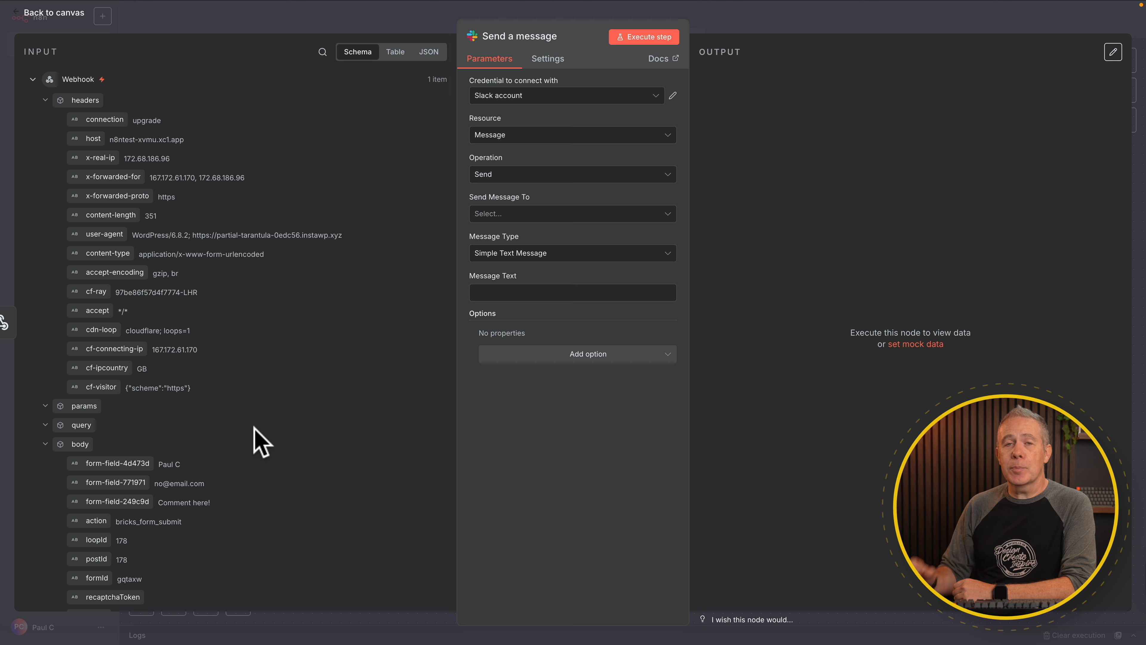
Step: Review the webhook's body fields in the Slack node's input, return to the canvas and save the workflow
scroll(260, 441, "down", 5)
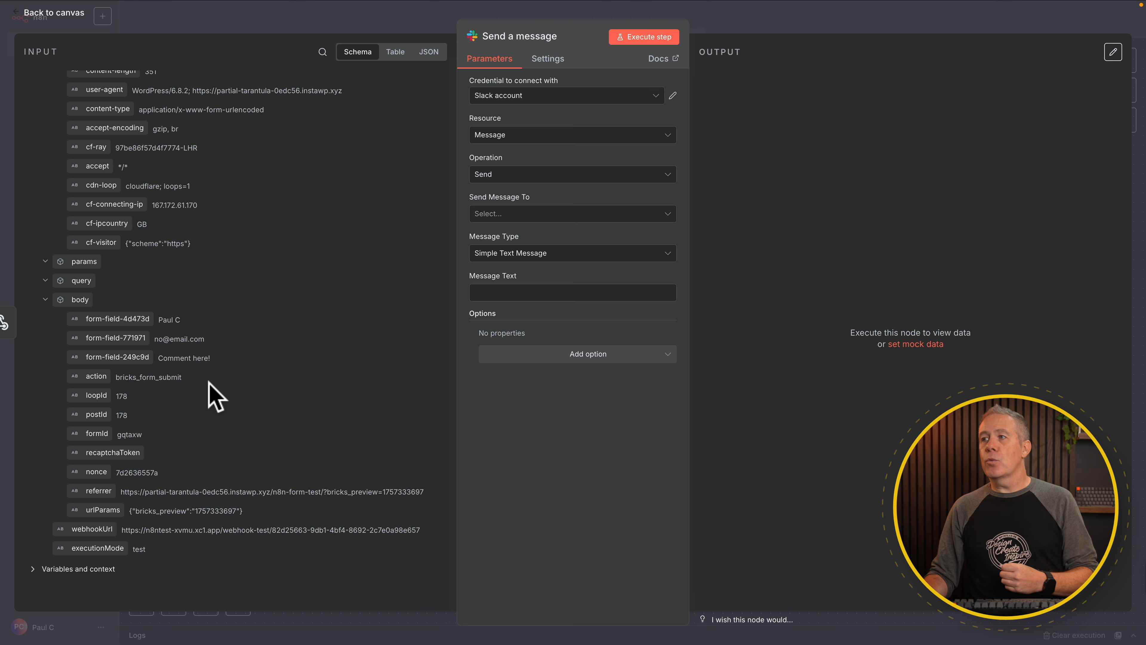
scroll(217, 397, "up", 4)
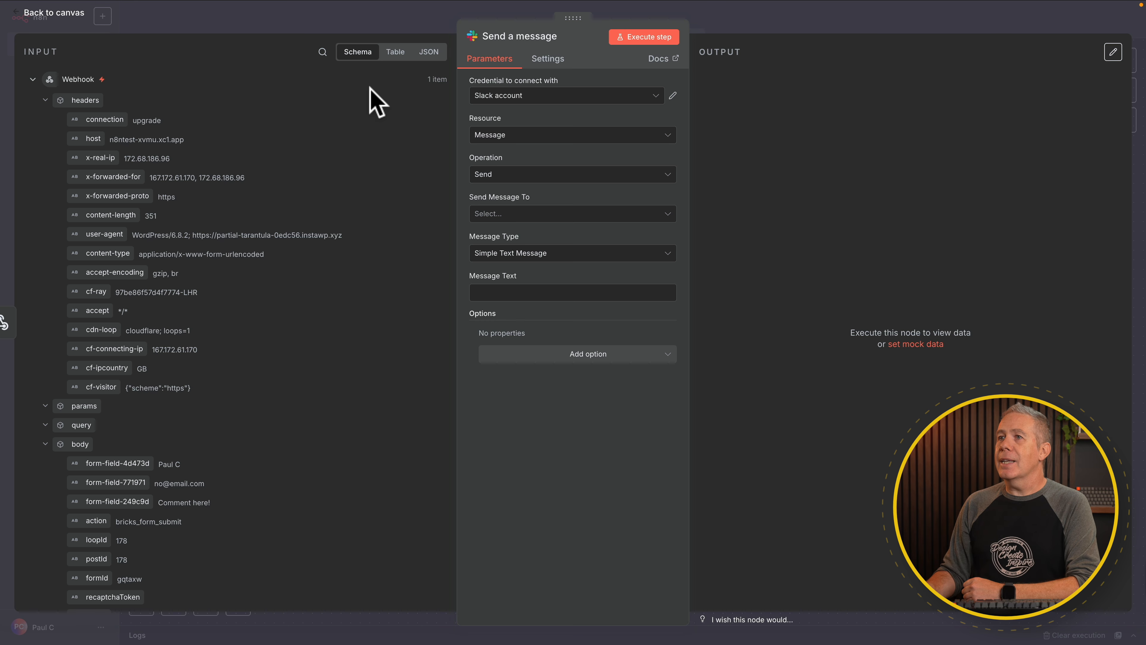
left_click(53, 18)
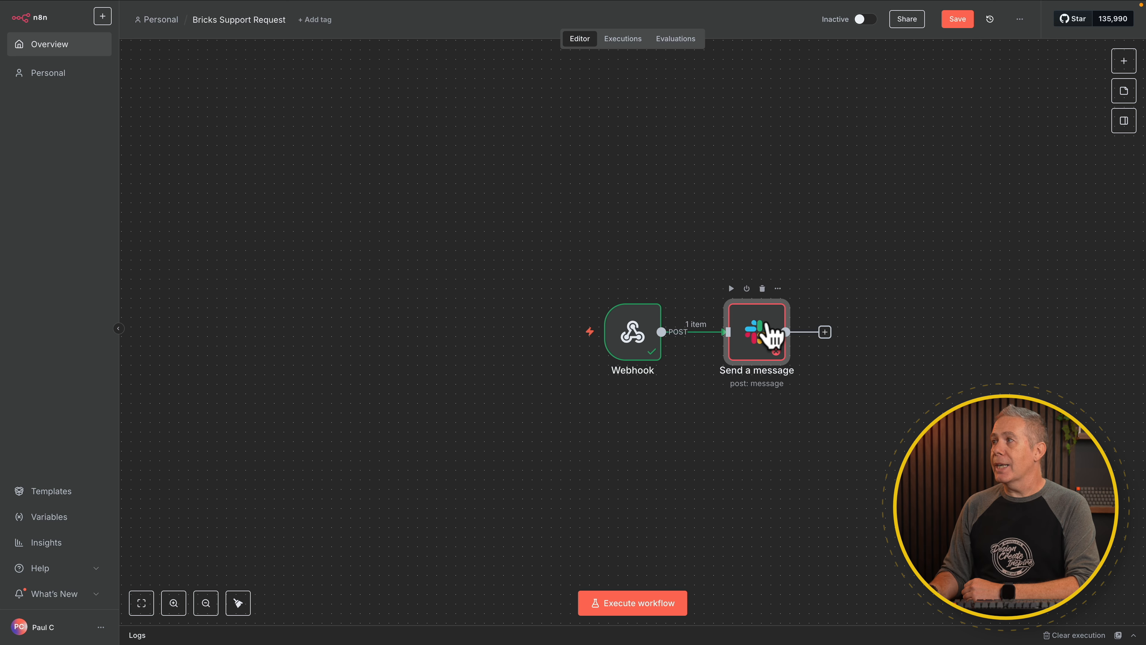
left_click(953, 20)
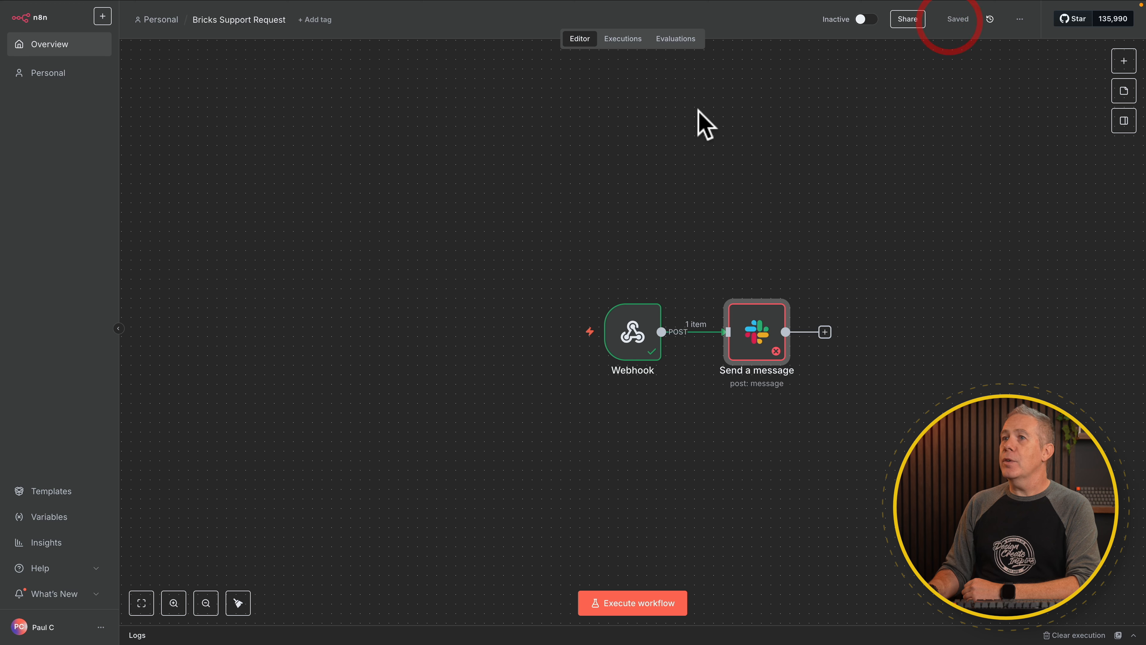
Step: Go to the credentials list, view the existing Slack account credential's connection details and close it
left_click(103, 16)
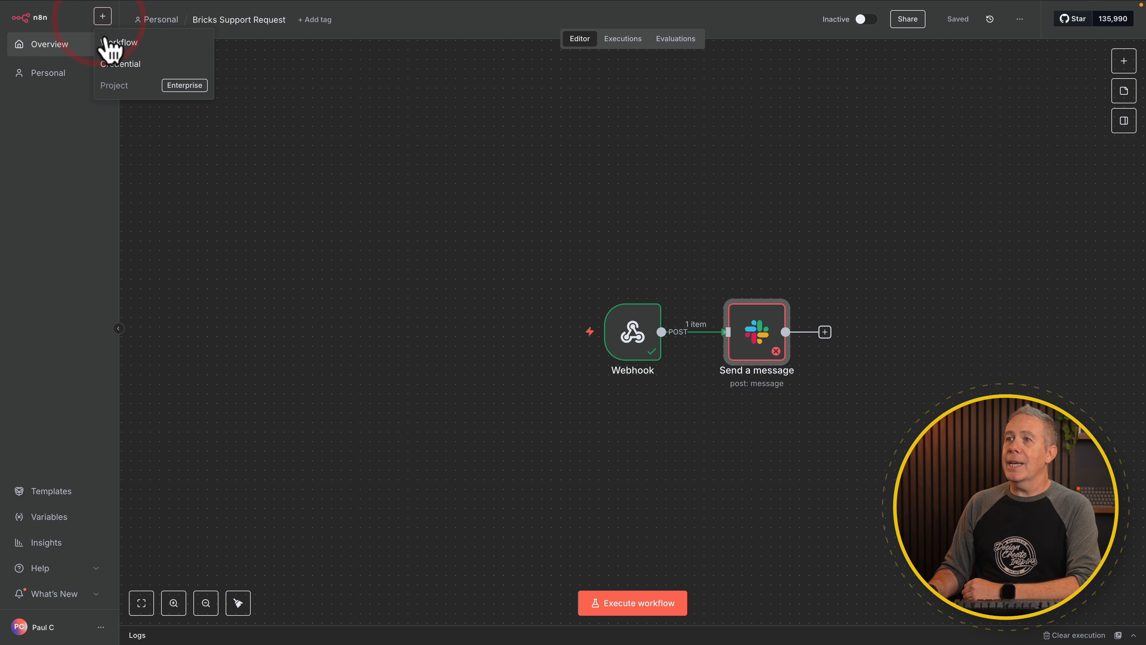
left_click(119, 64)
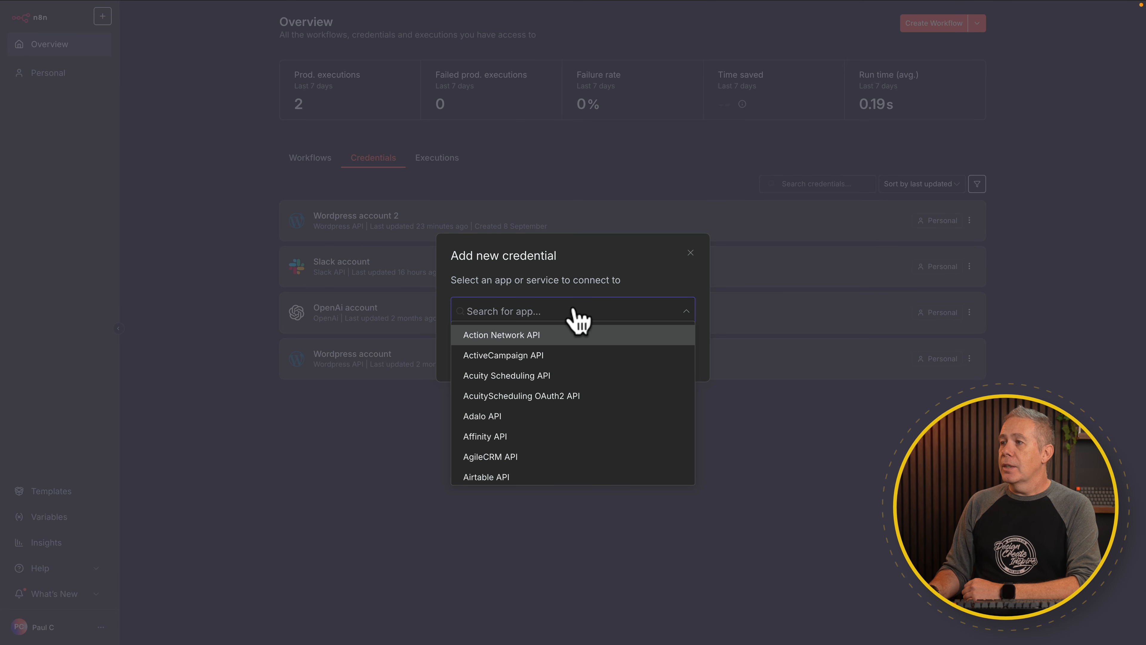
left_click(690, 252)
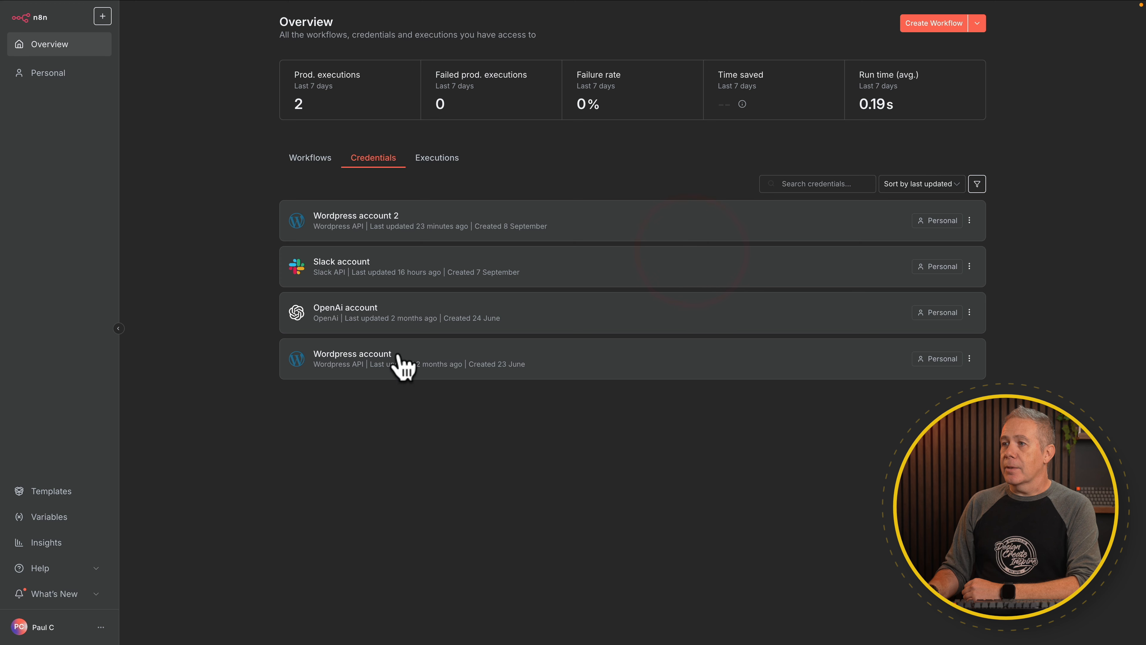
left_click(880, 271)
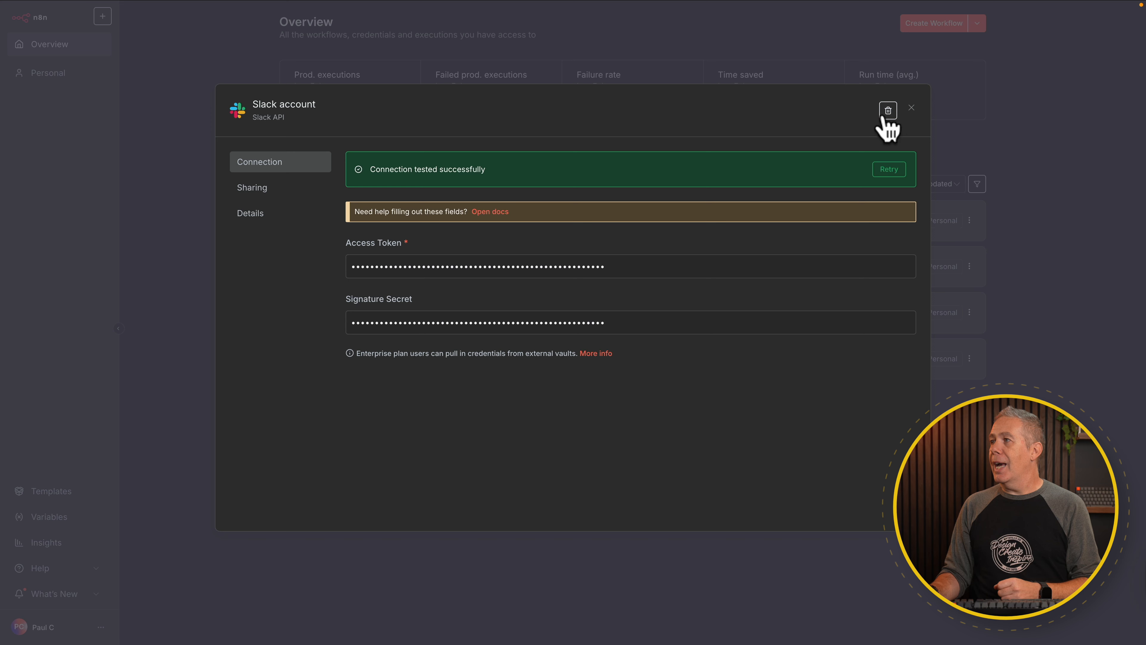
left_click(911, 108)
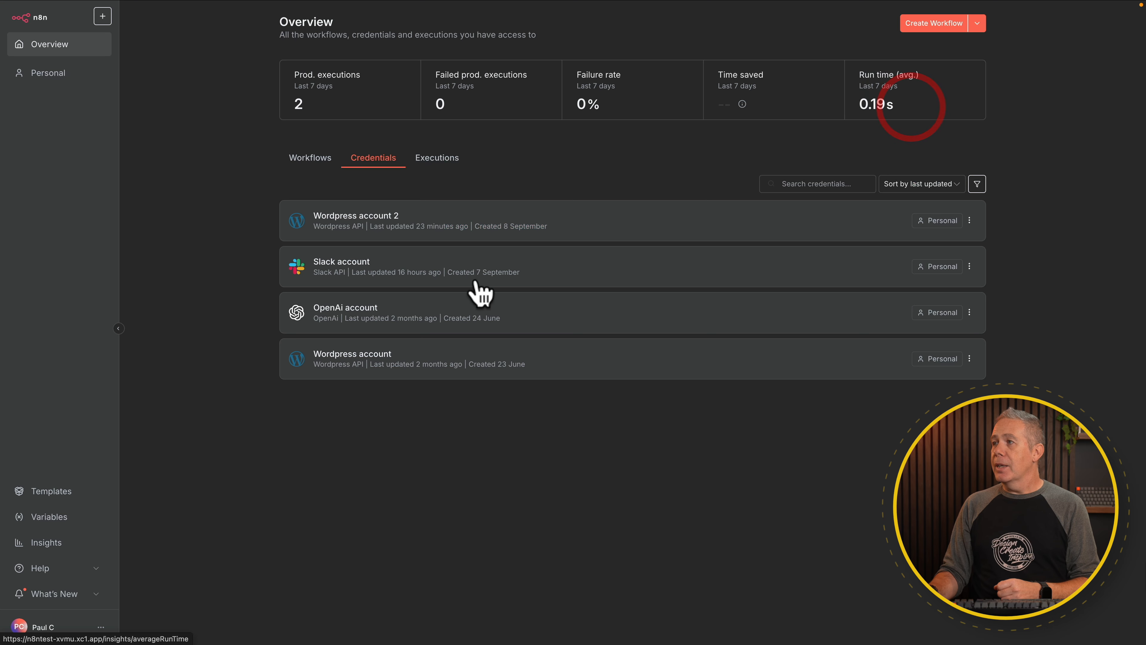
Step: Open a new Slack API credential form to examine its required connection fields, and close it without saving
left_click(977, 24)
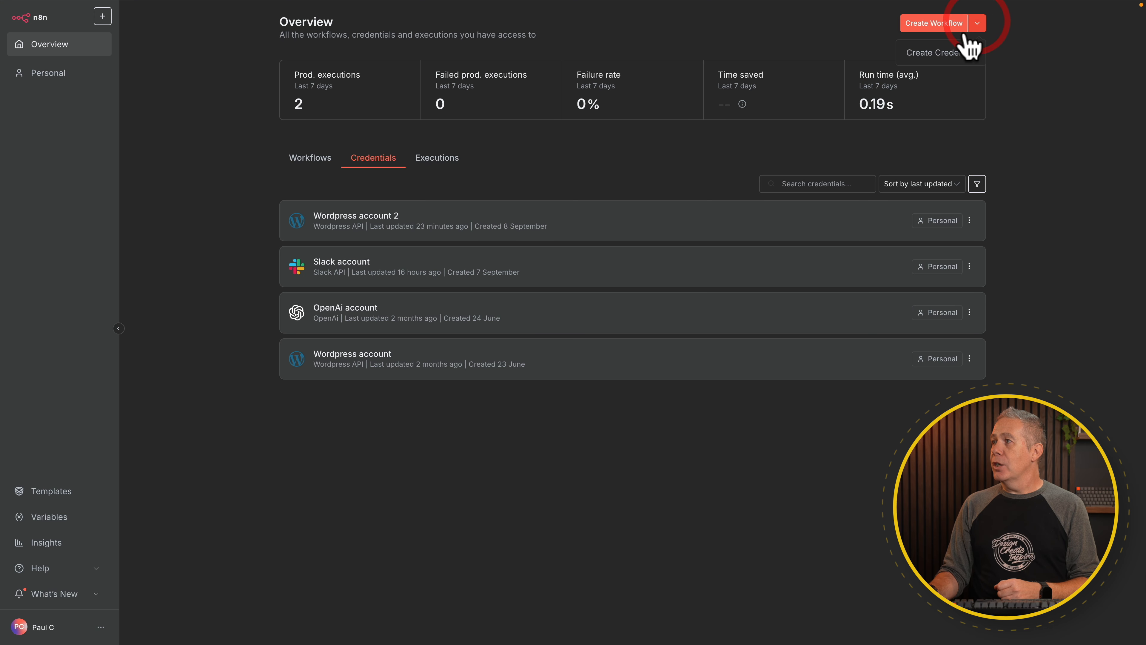
left_click(952, 56)
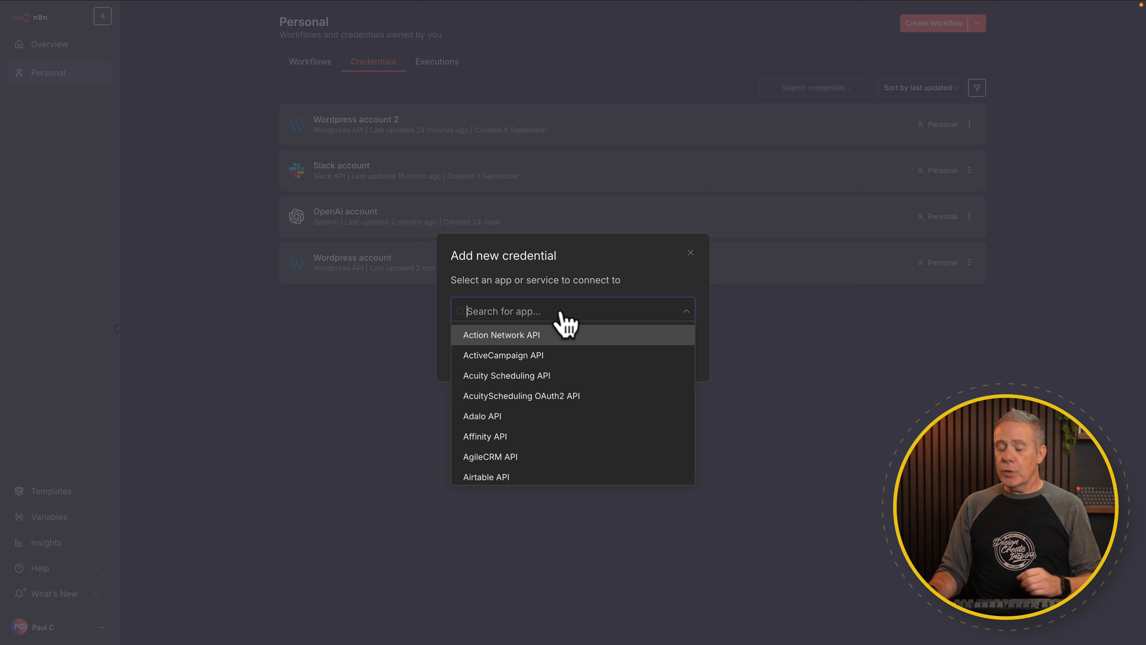
type("slack")
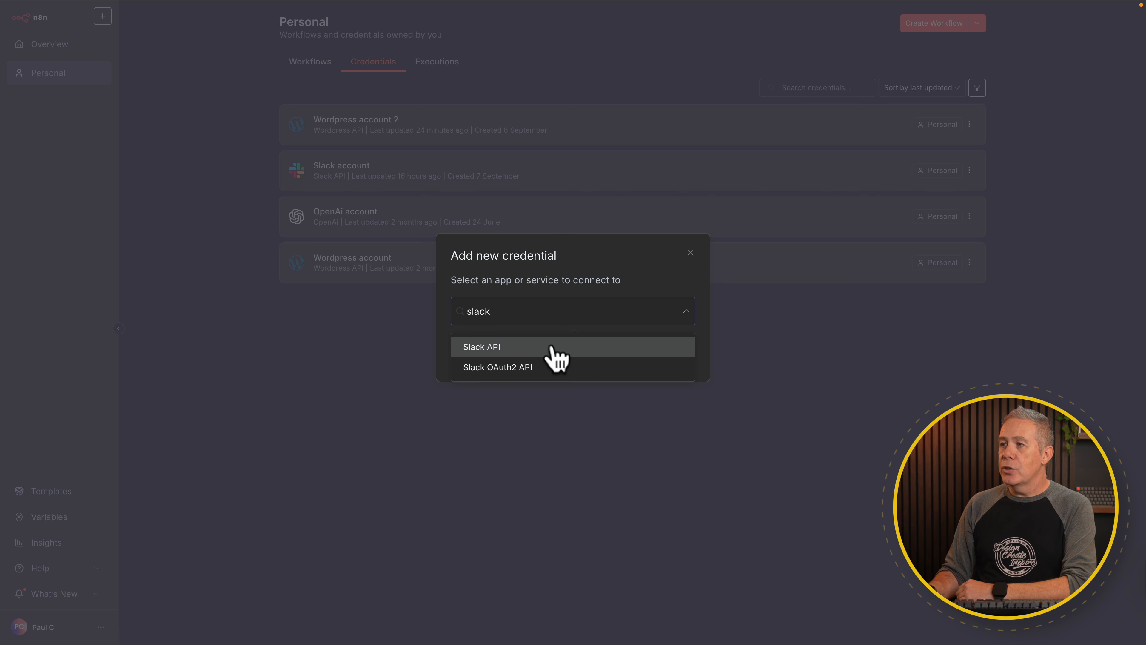
left_click(550, 347)
left_click(657, 354)
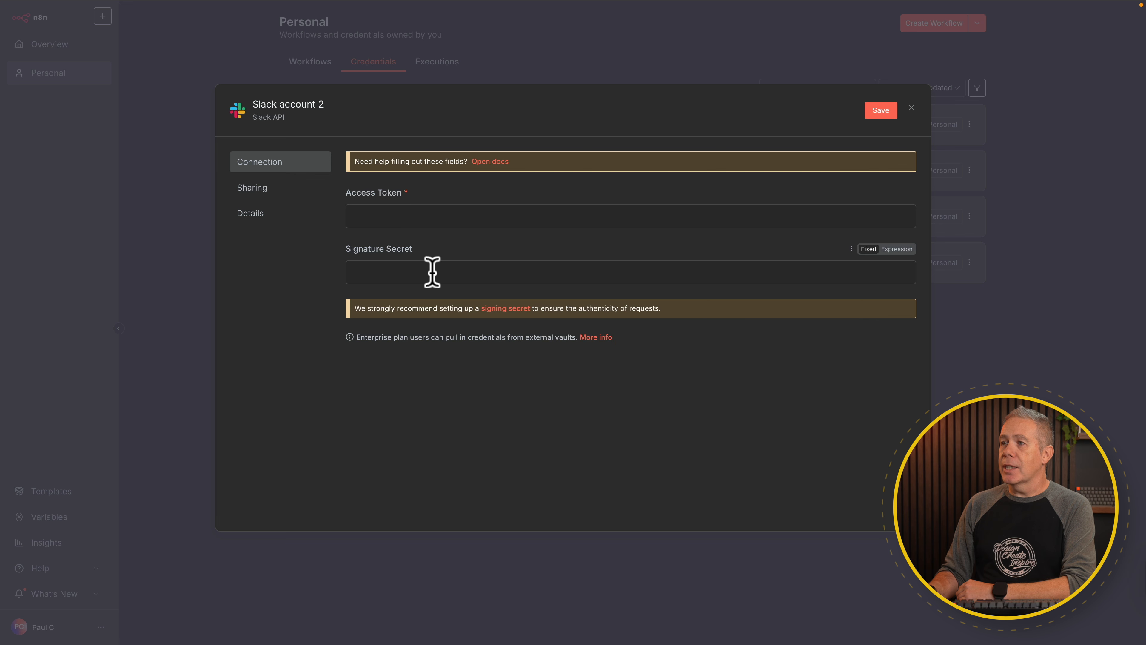
left_click(912, 108)
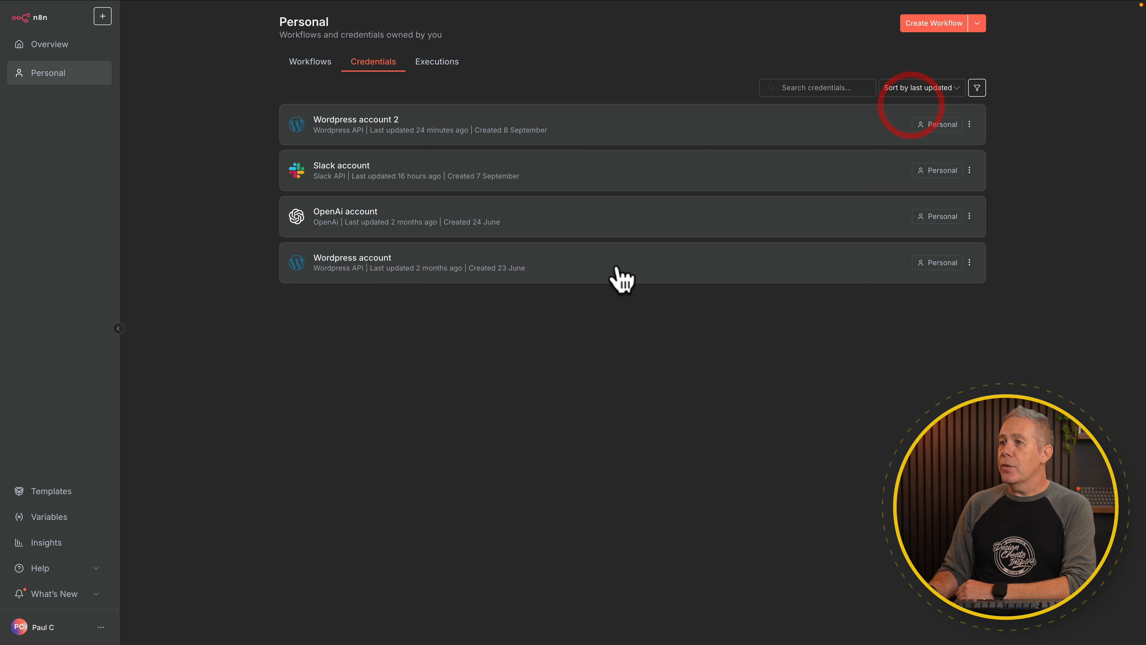
Step: Open a new Slack OAuth2 API credential form to examine its redirect URL and client fields, and close it without saving
left_click(977, 23)
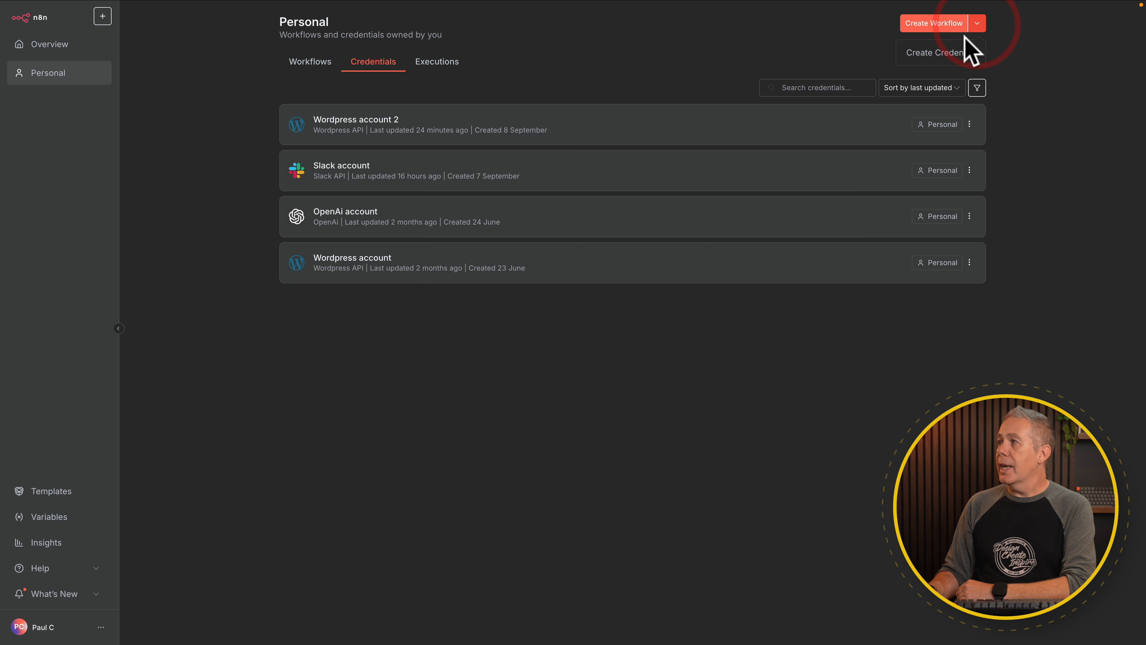
left_click(957, 49)
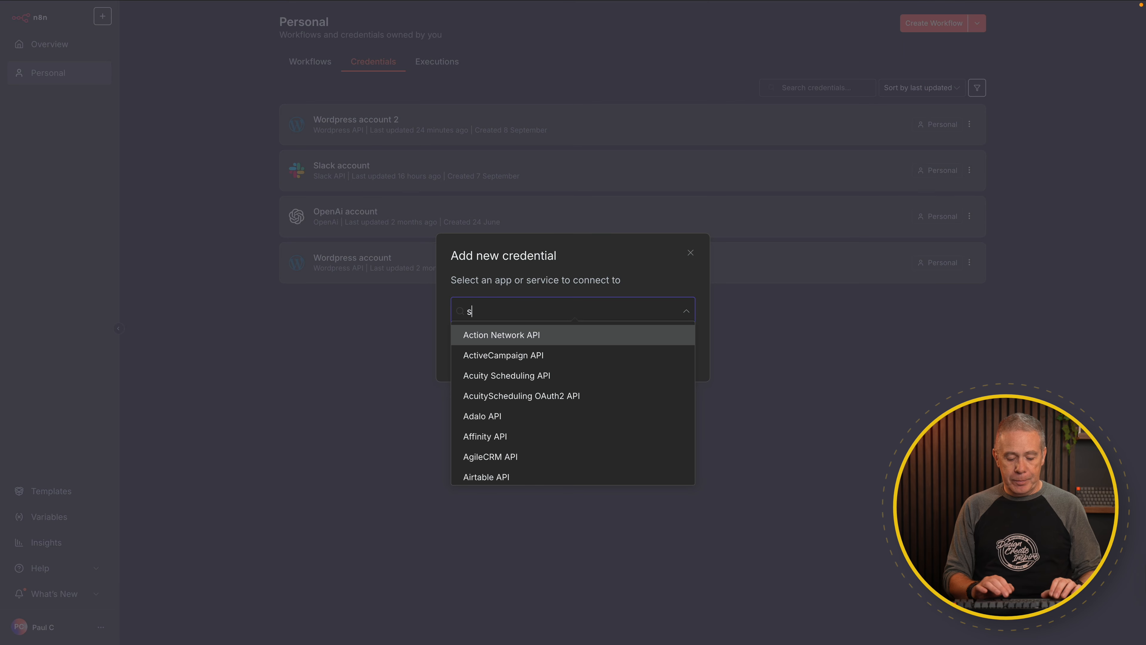
type("slack")
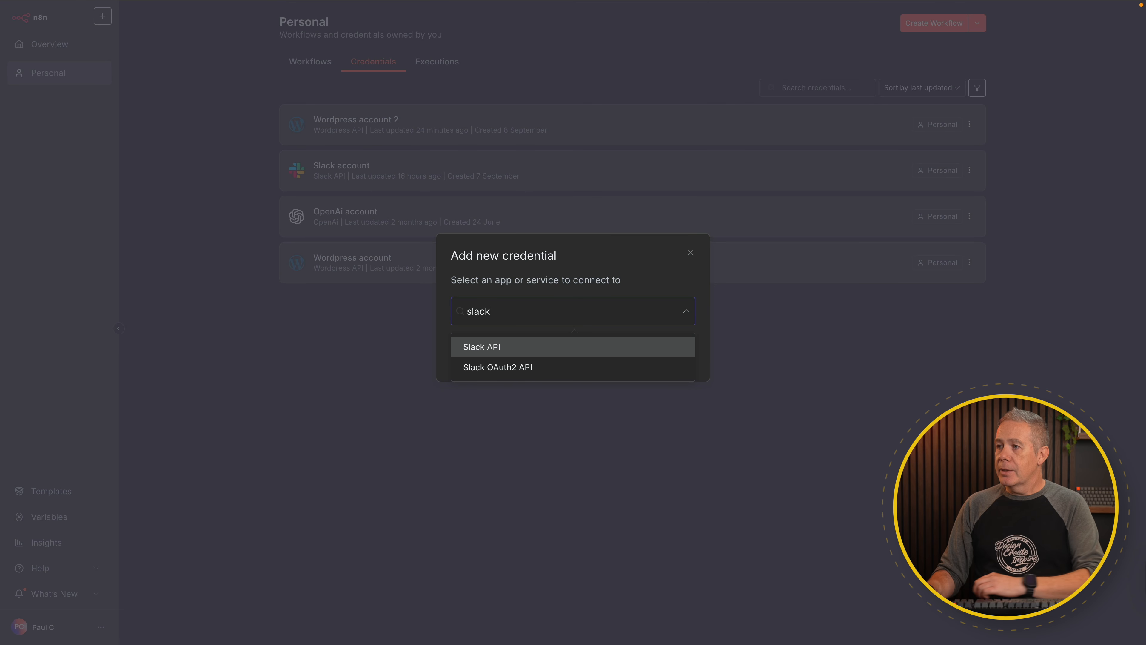
left_click(503, 368)
left_click(656, 357)
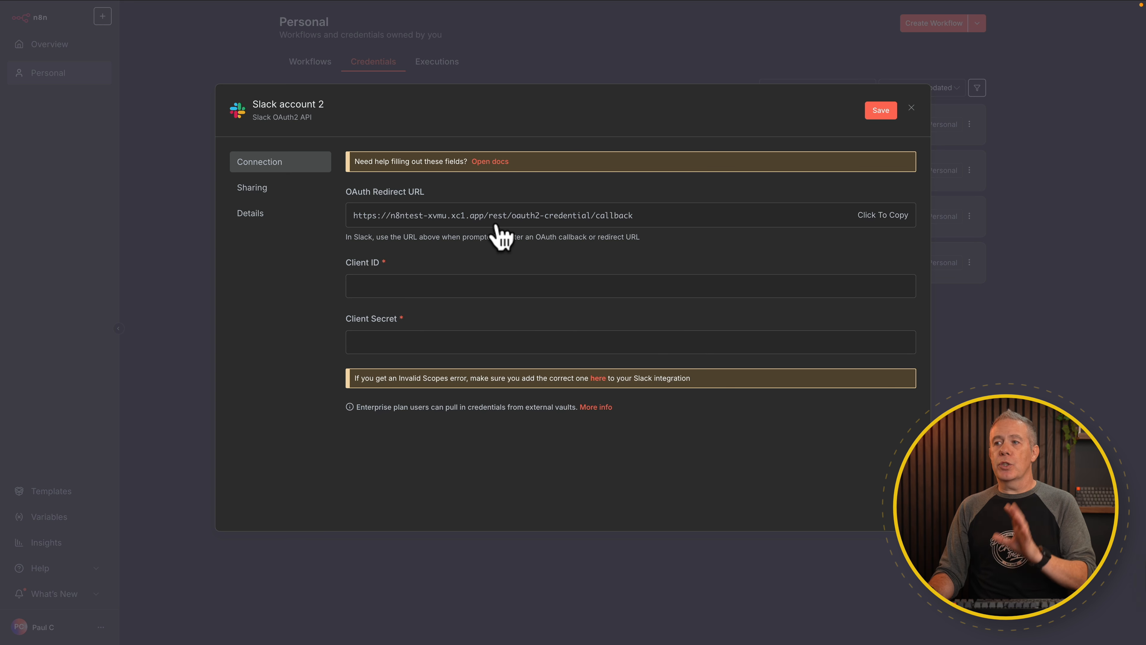
left_click(911, 108)
left_click(605, 348)
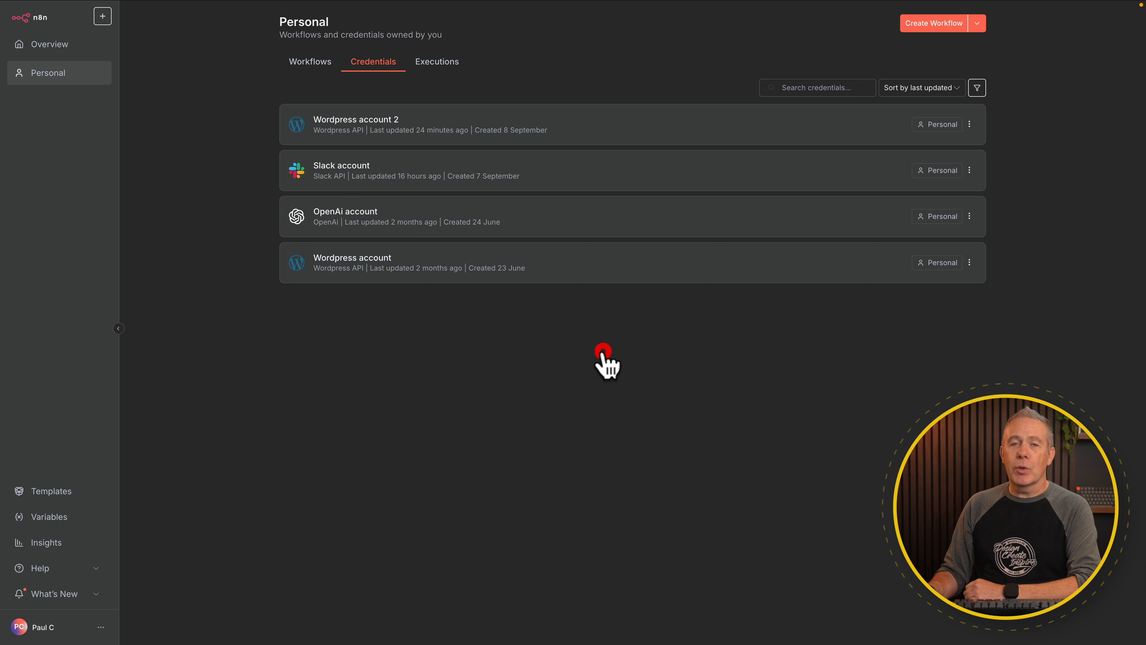
Step: Start another new credential using the Slack API type and continue to its connection details
left_click(977, 23)
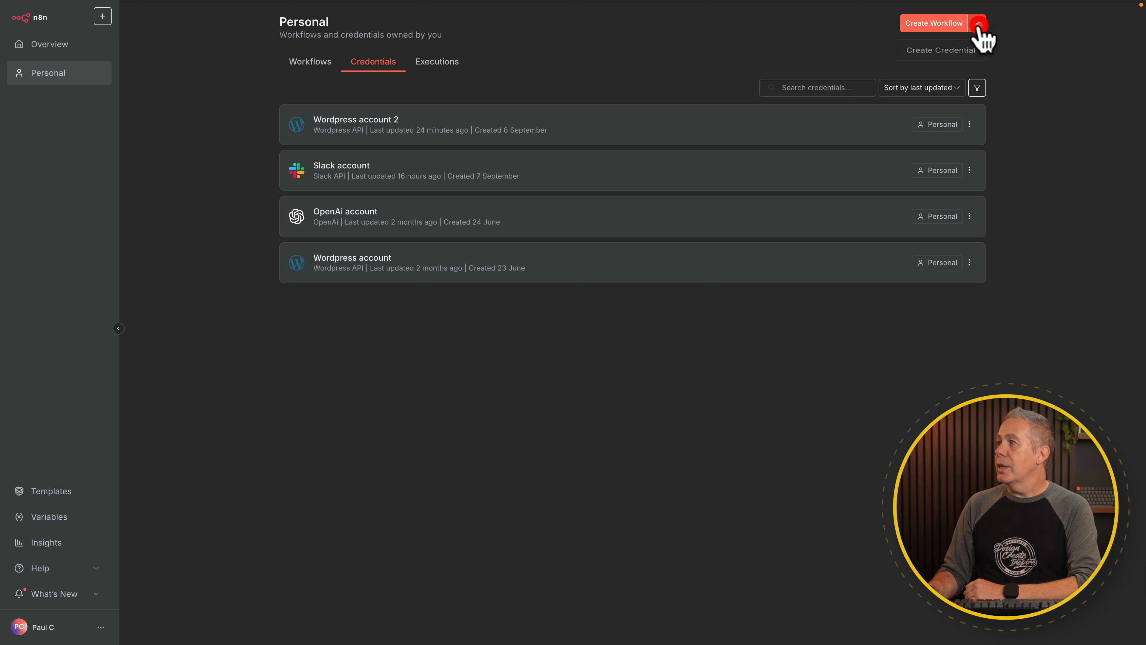
left_click(958, 53)
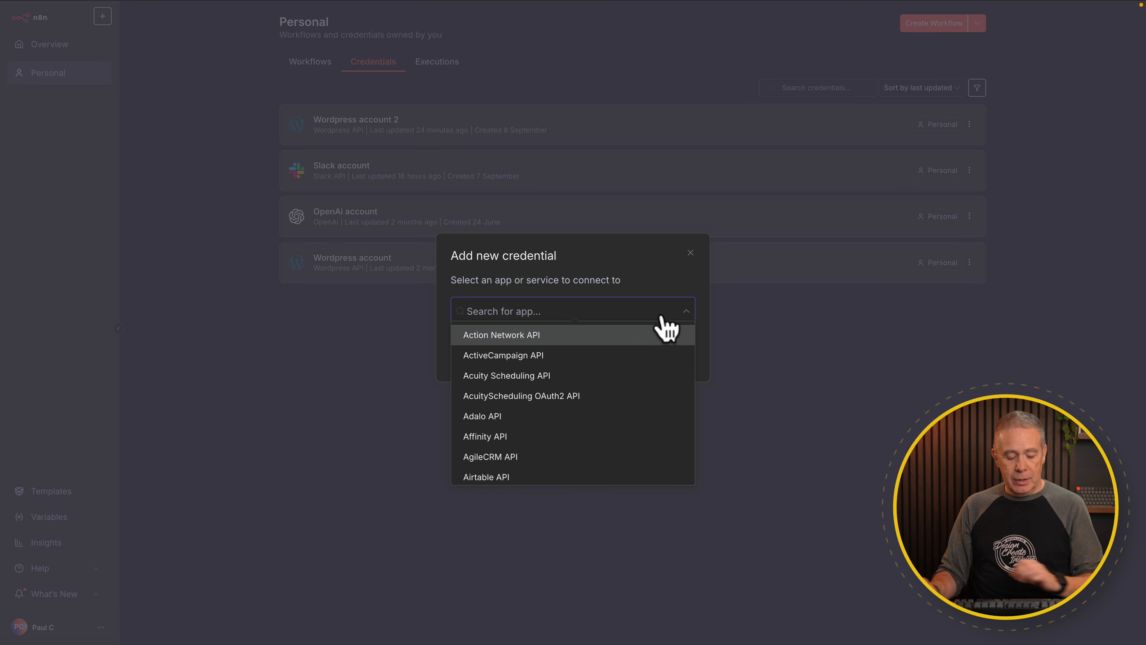
type("slack")
left_click(531, 347)
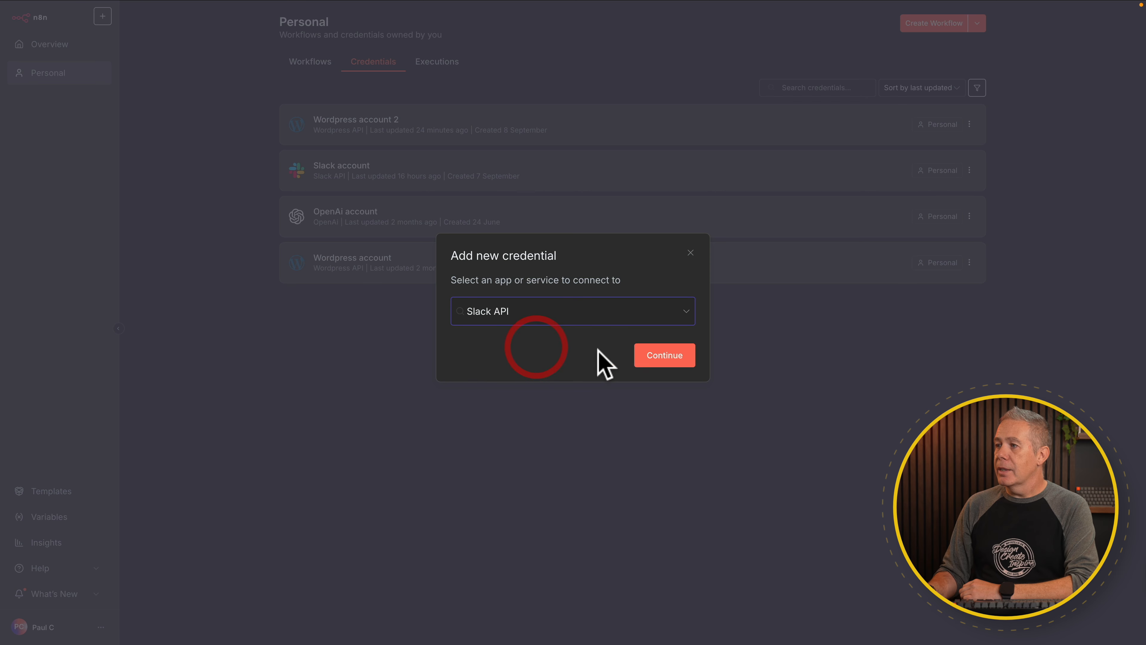
left_click(662, 356)
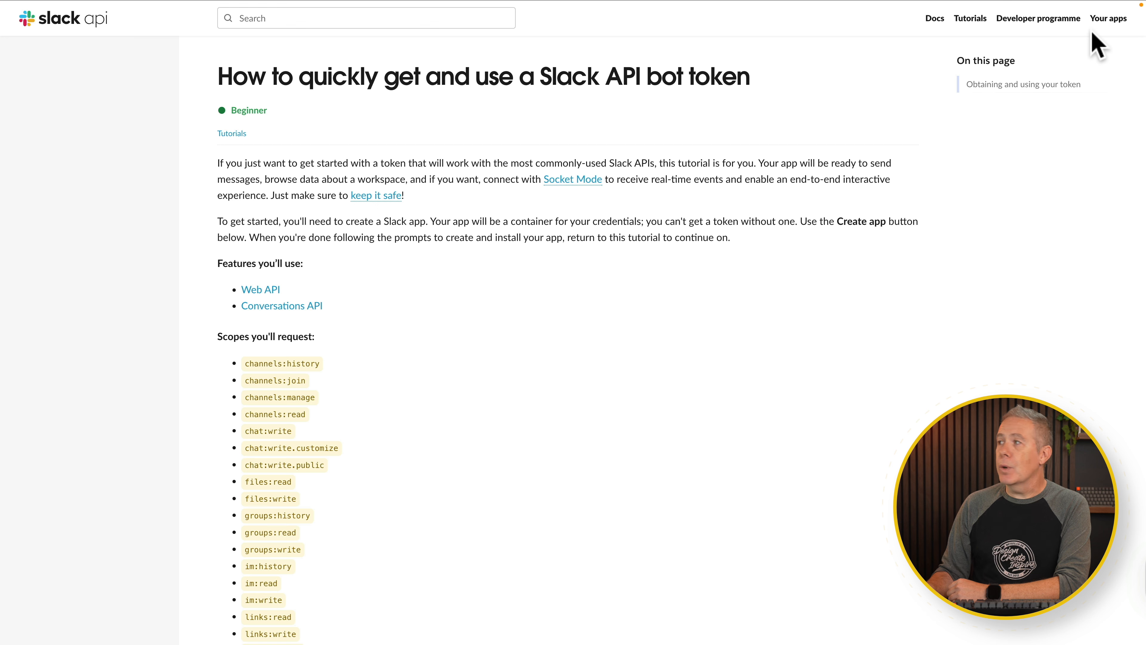
Step: On the Slack API site, open Your Apps, examine the from-scratch app creation form with its workspace choices, and cancel it
left_click(1103, 18)
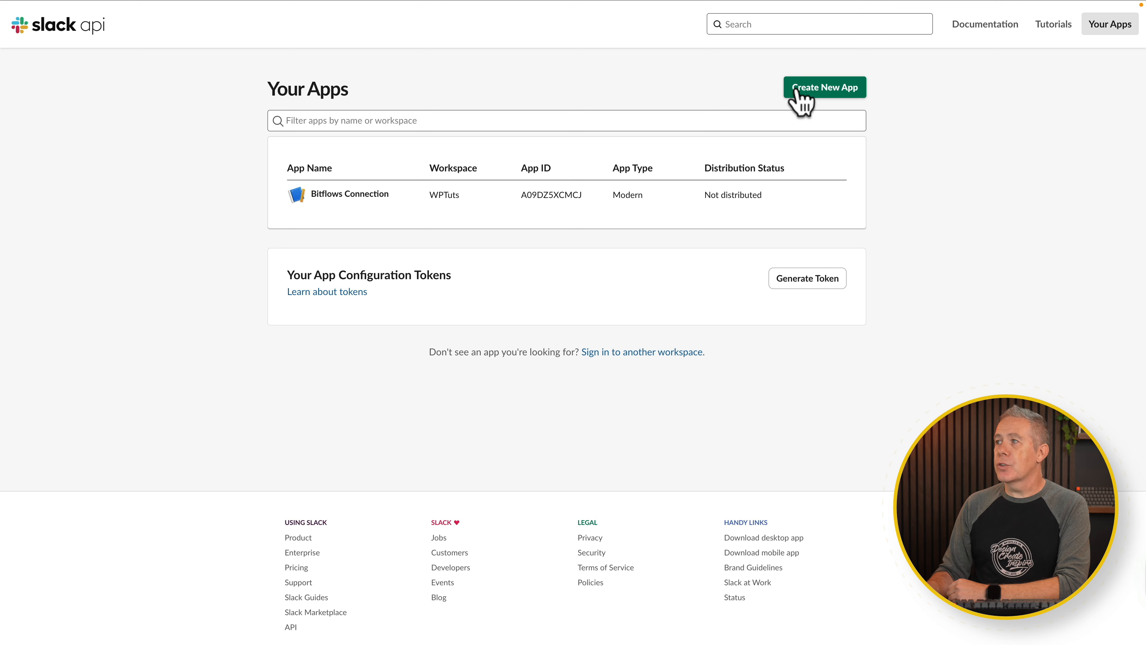
left_click(796, 90)
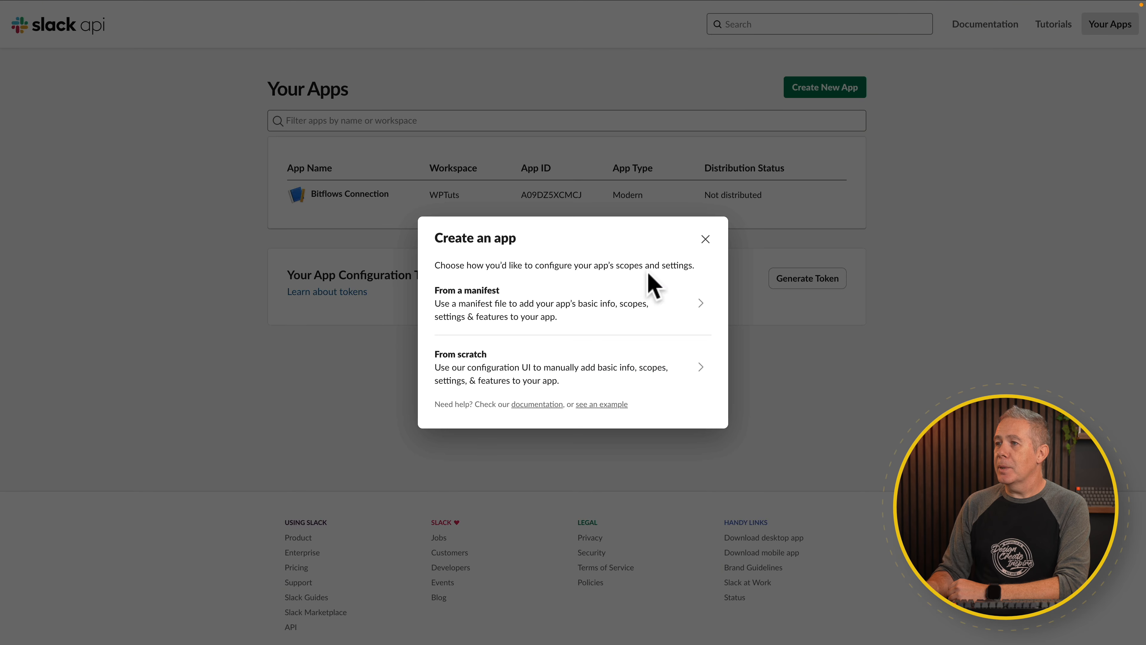
left_click(544, 381)
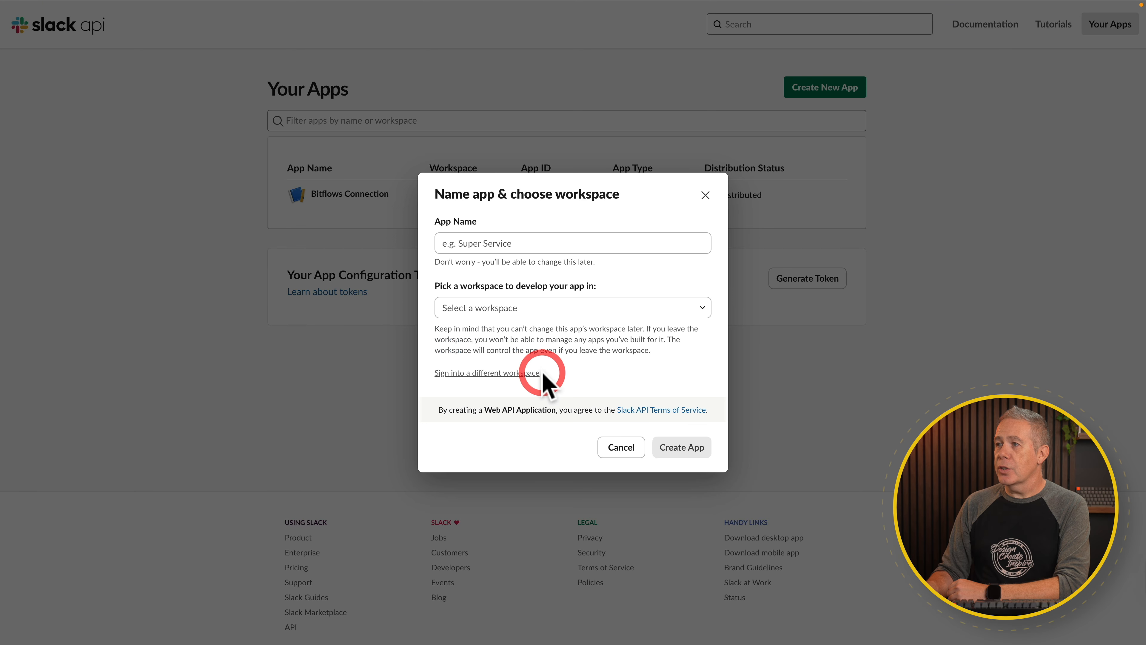
left_click(521, 309)
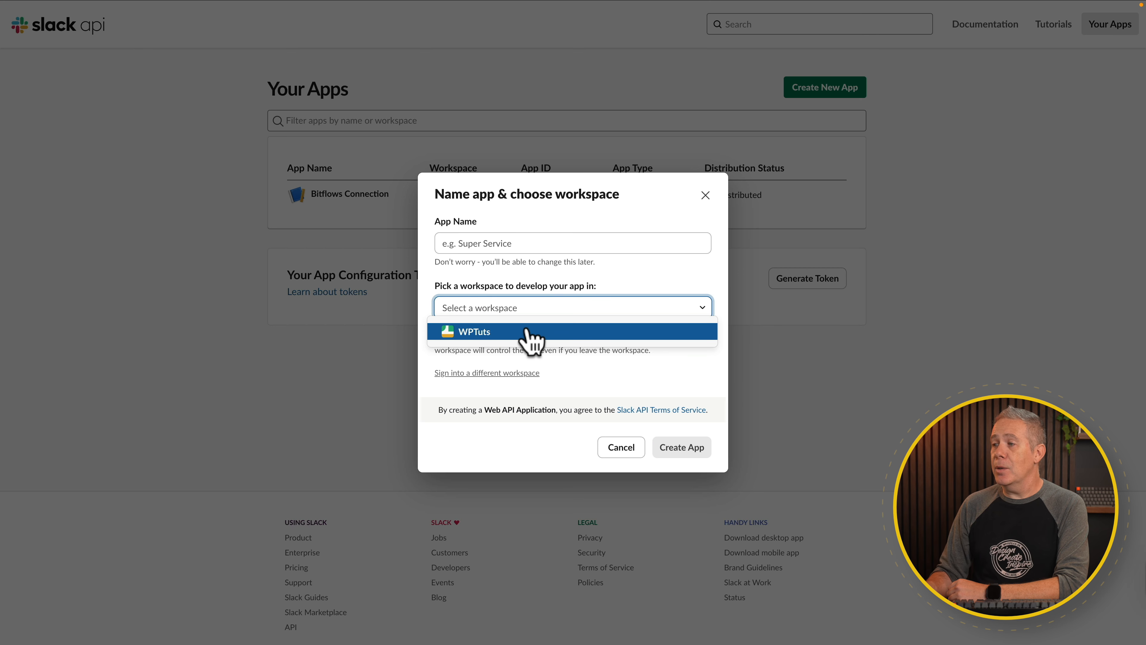
left_click(619, 448)
left_click(620, 449)
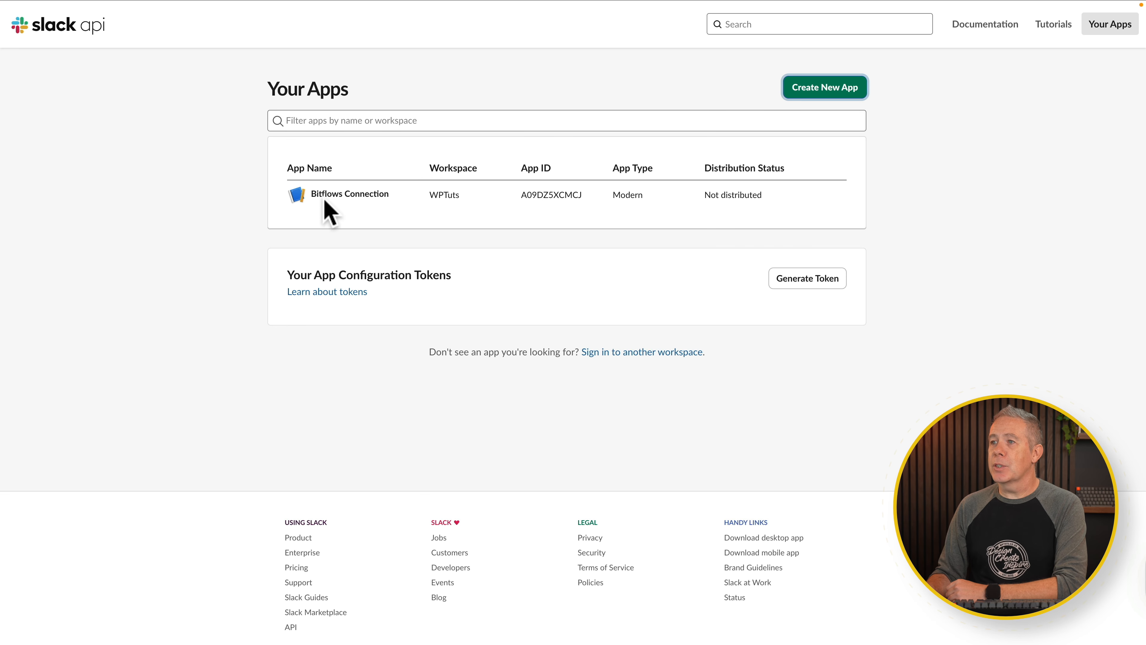
Step: Open the Bitflows Connection app and compare its signing secret and bot user OAuth token with the fields n8n's Slack credential requires
left_click(339, 194)
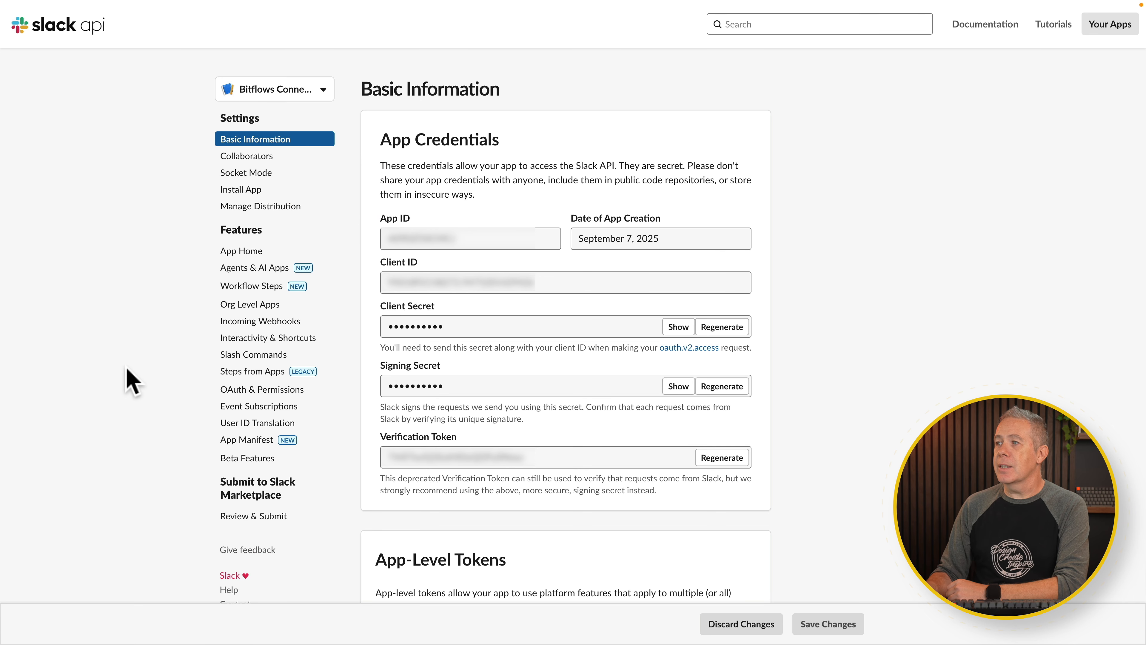
left_click(295, 2)
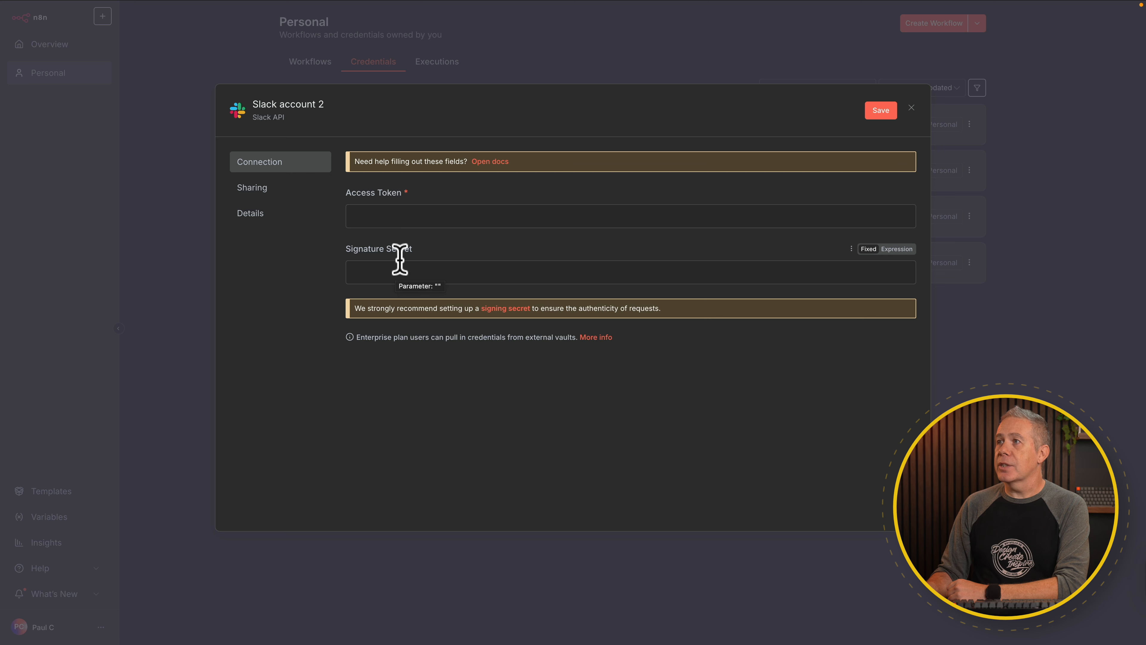
left_click(502, 1)
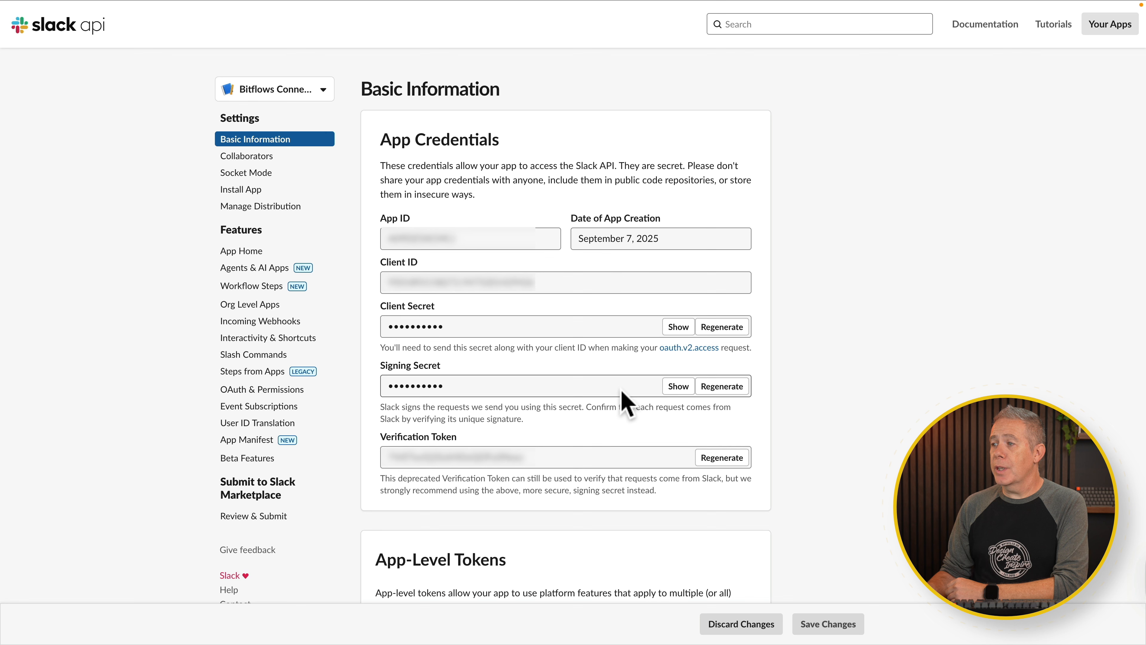
mouse_move(525, 8)
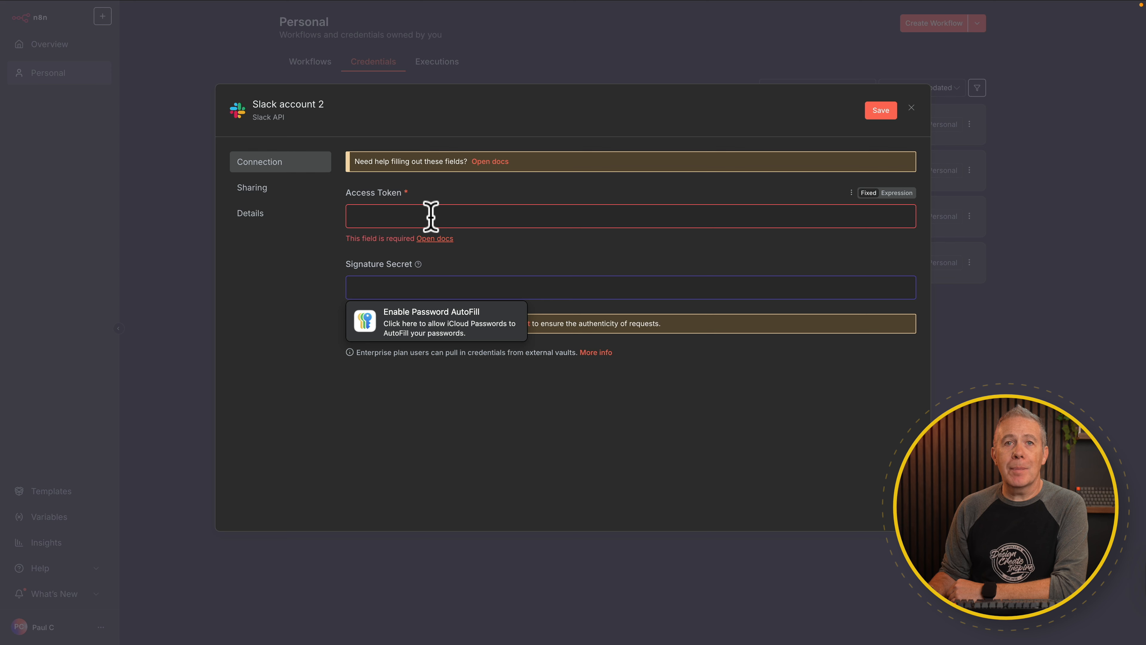
mouse_move(524, 9)
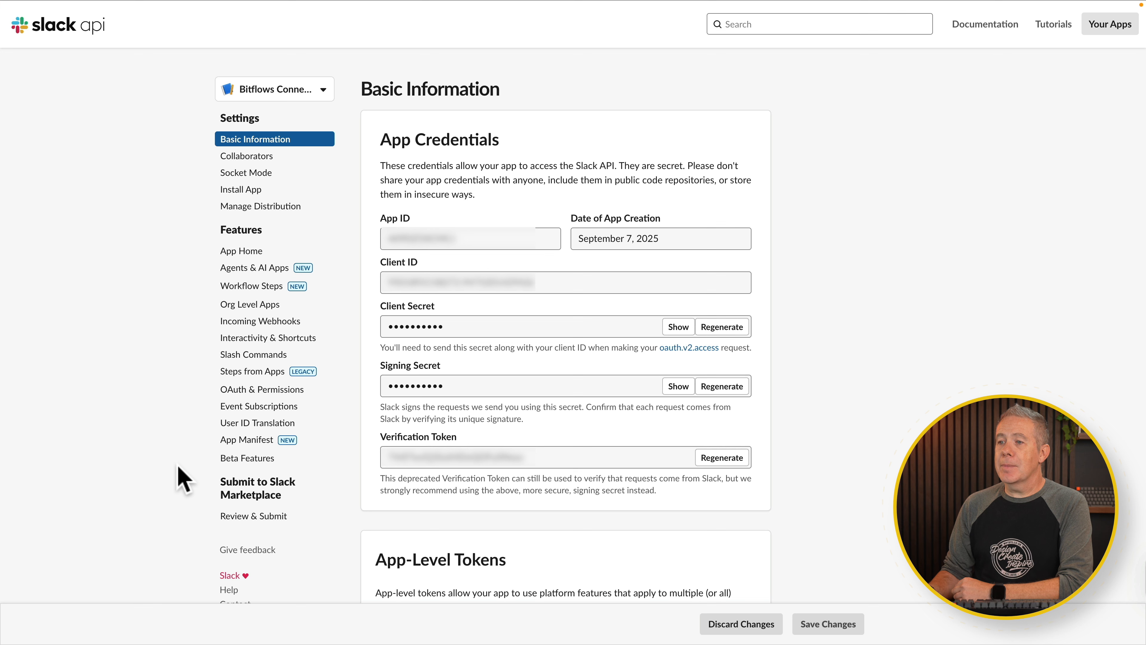
left_click(256, 391)
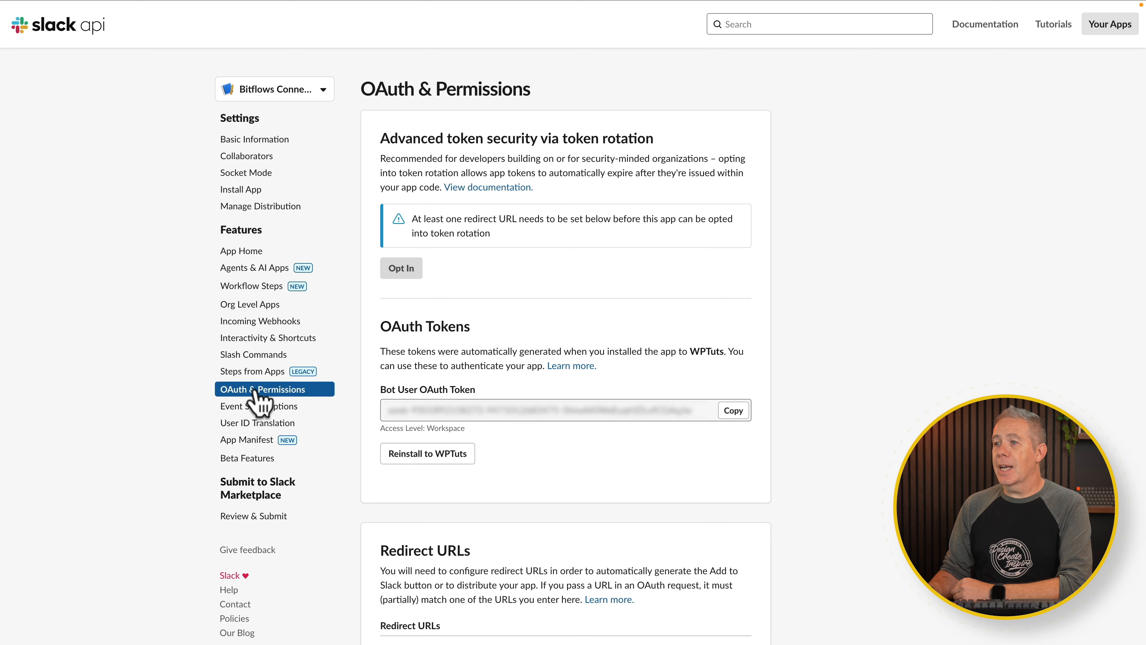
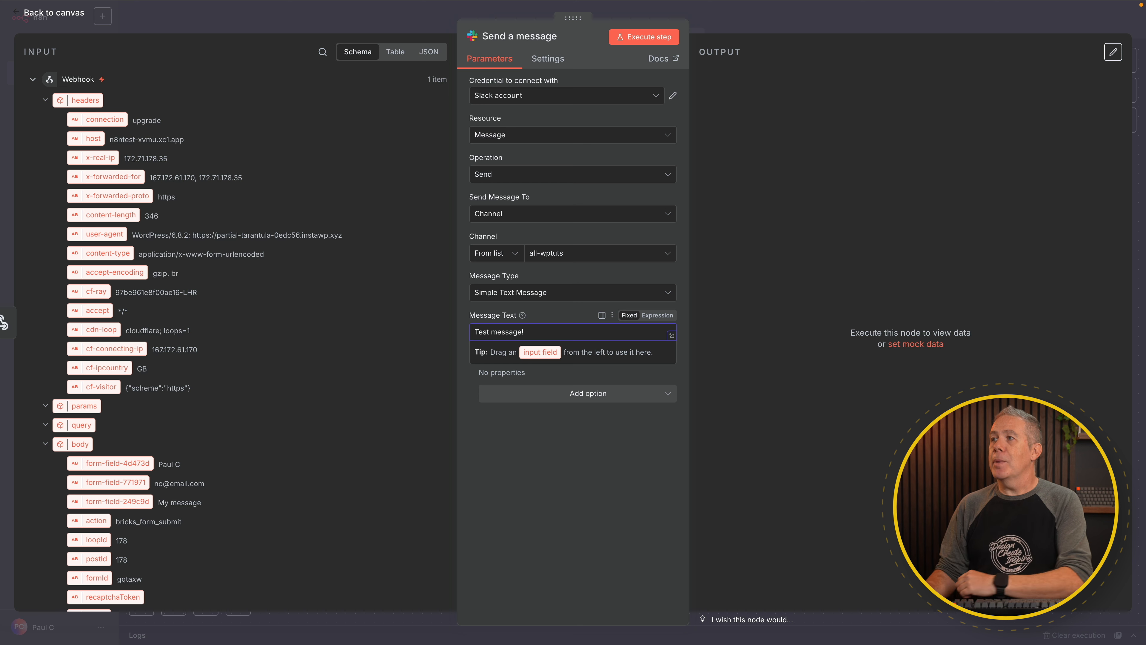
Step: Run the Slack Send a message node with the text "Test message!" and view the all-wptuts channel in Slack
left_click(650, 38)
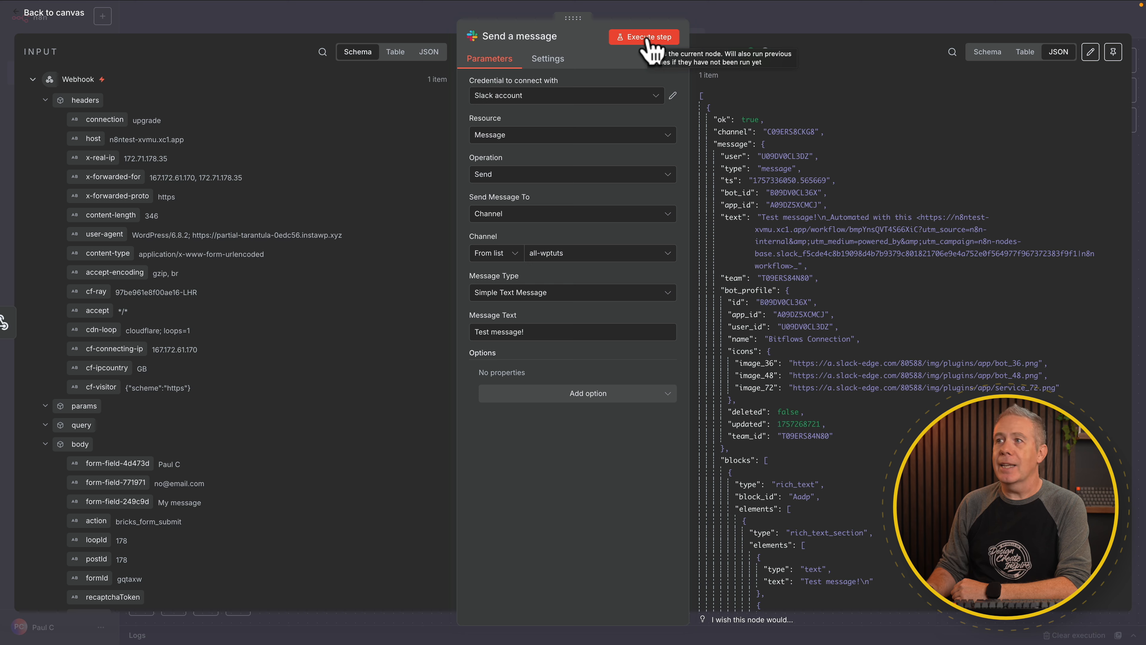
mouse_move(564, 4)
left_click(255, 26)
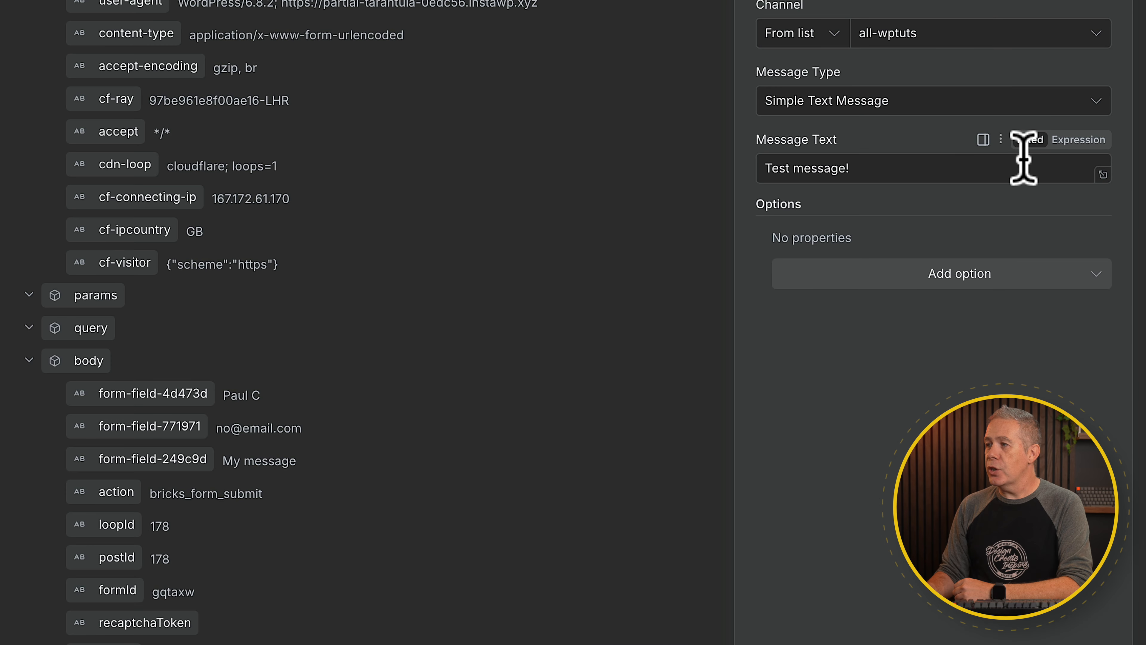
Step: Replace the Slack node's test message text with "Sender:" followed by the webhook's form-field-4d473d value
left_click_drag(975, 165, 757, 168)
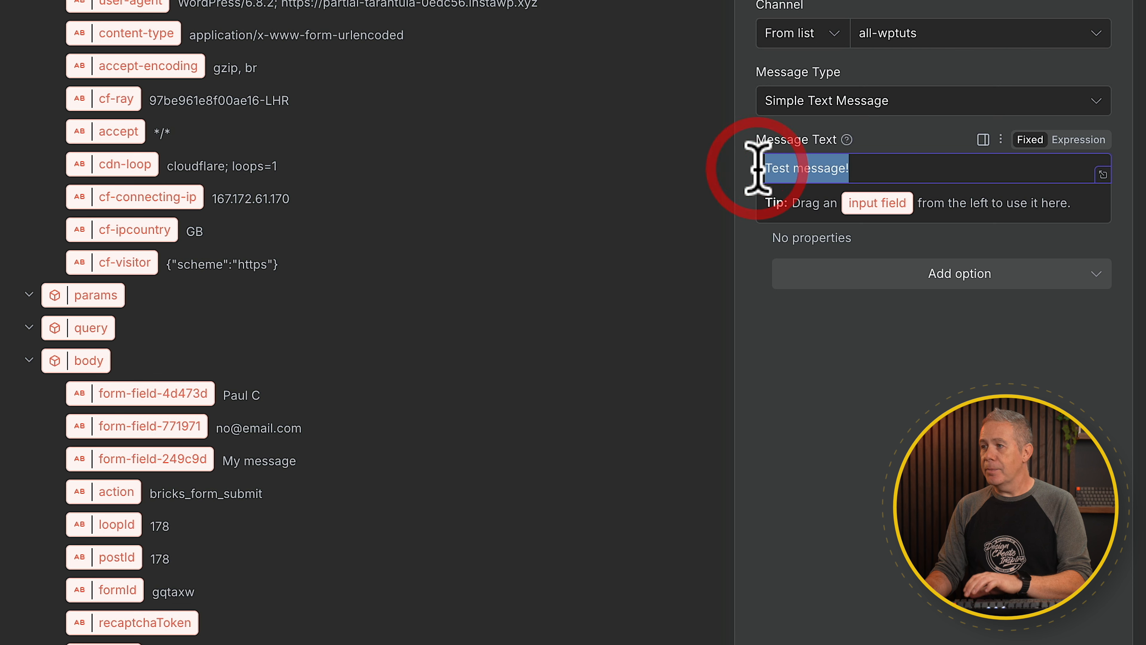
key("BackSpace")
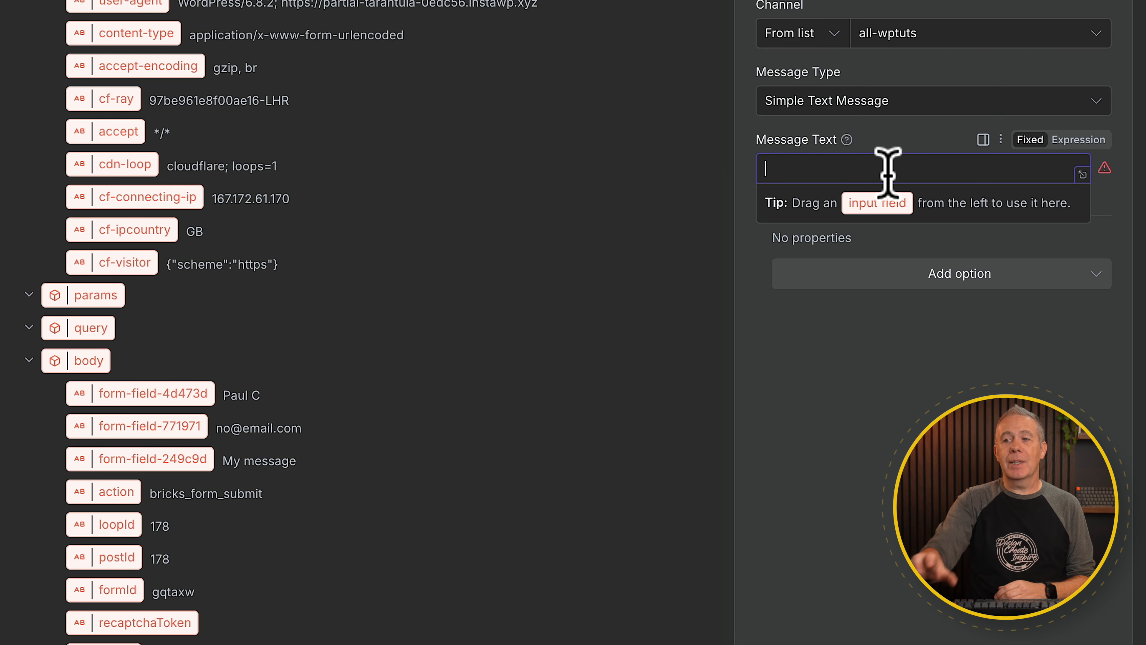
scroll(371, 367, "down", 5)
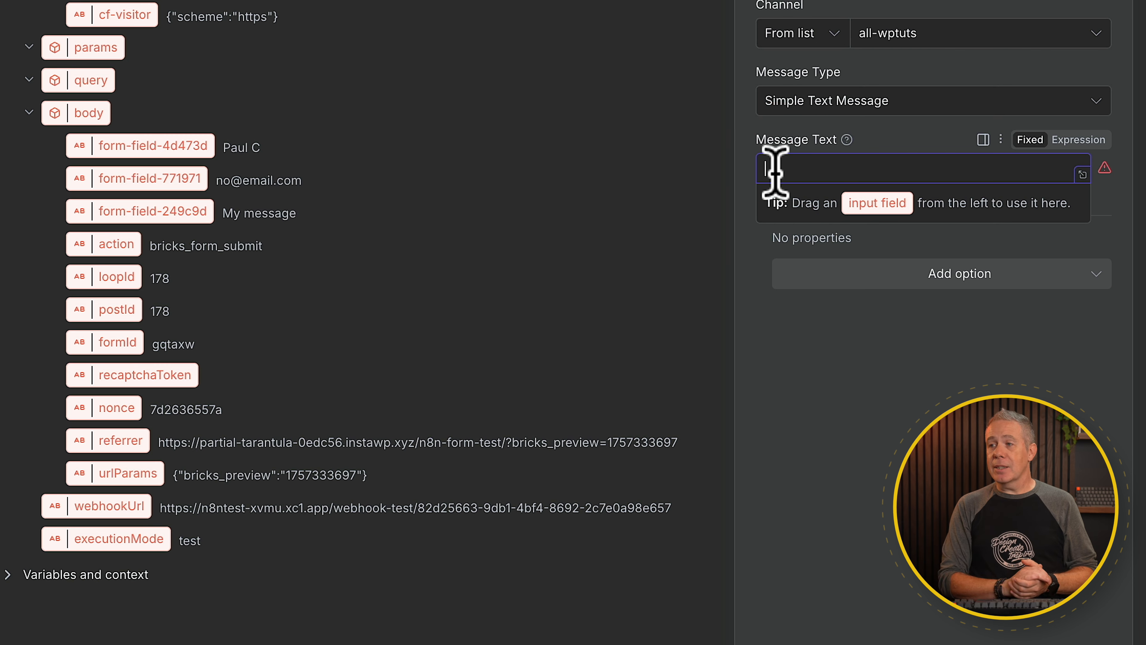
type("Sender:")
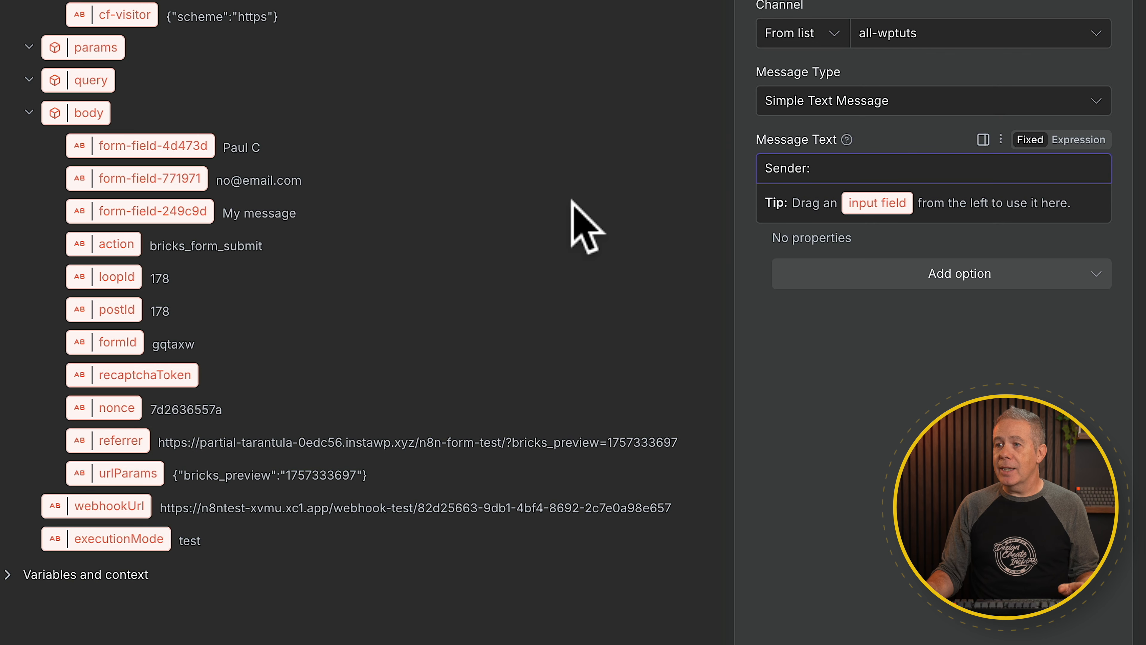
left_click_drag(153, 146, 871, 188)
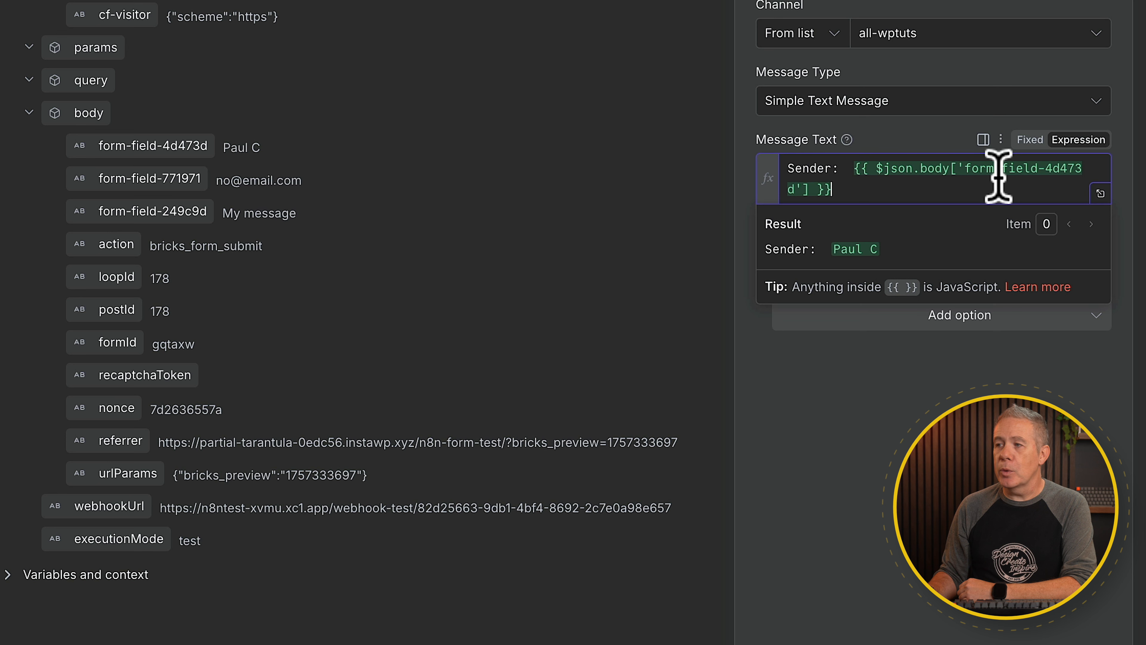
Step: Add a second message line reading "Email:" followed by the webhook's form-field-771971 value
left_click(885, 188)
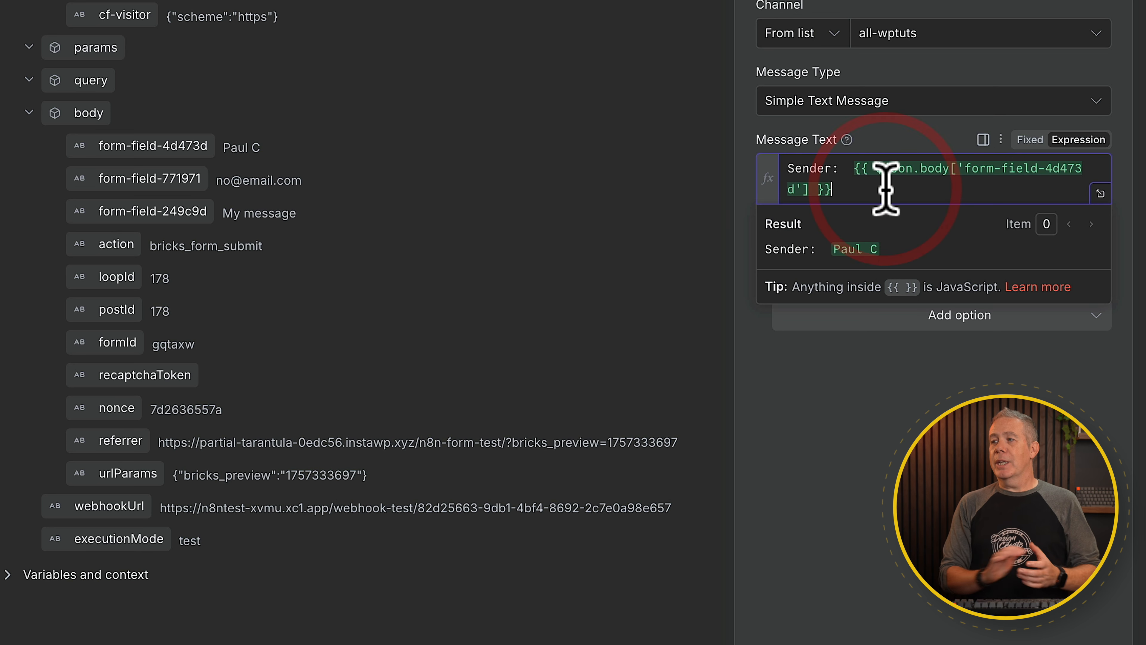
key("Return")
type("Email:")
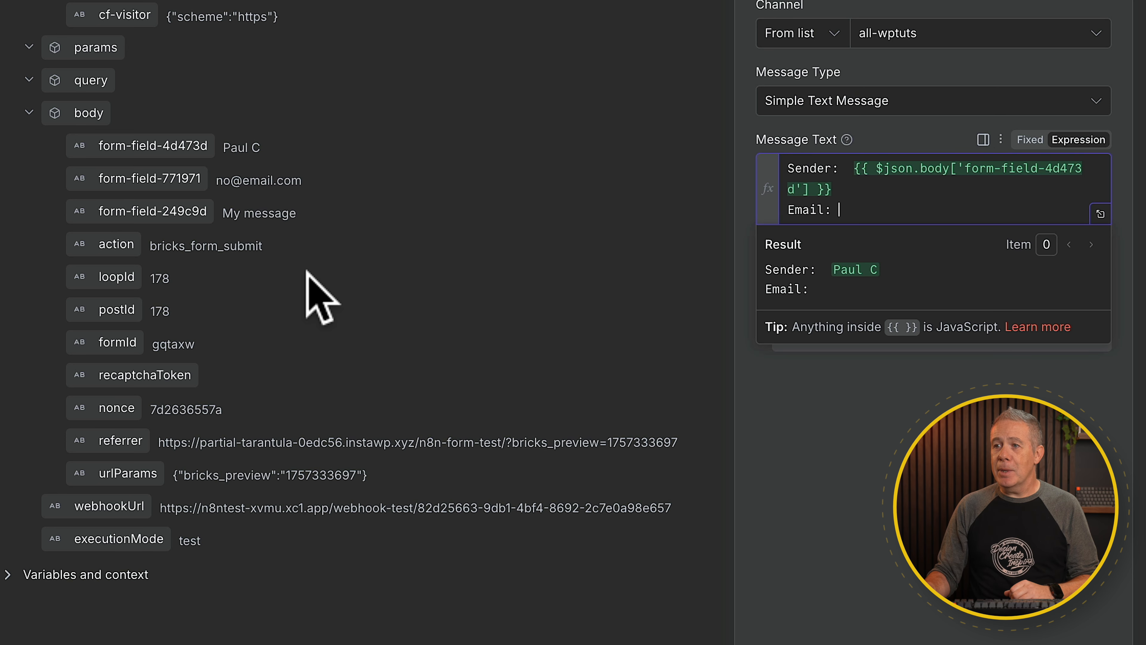
left_click_drag(178, 176, 903, 205)
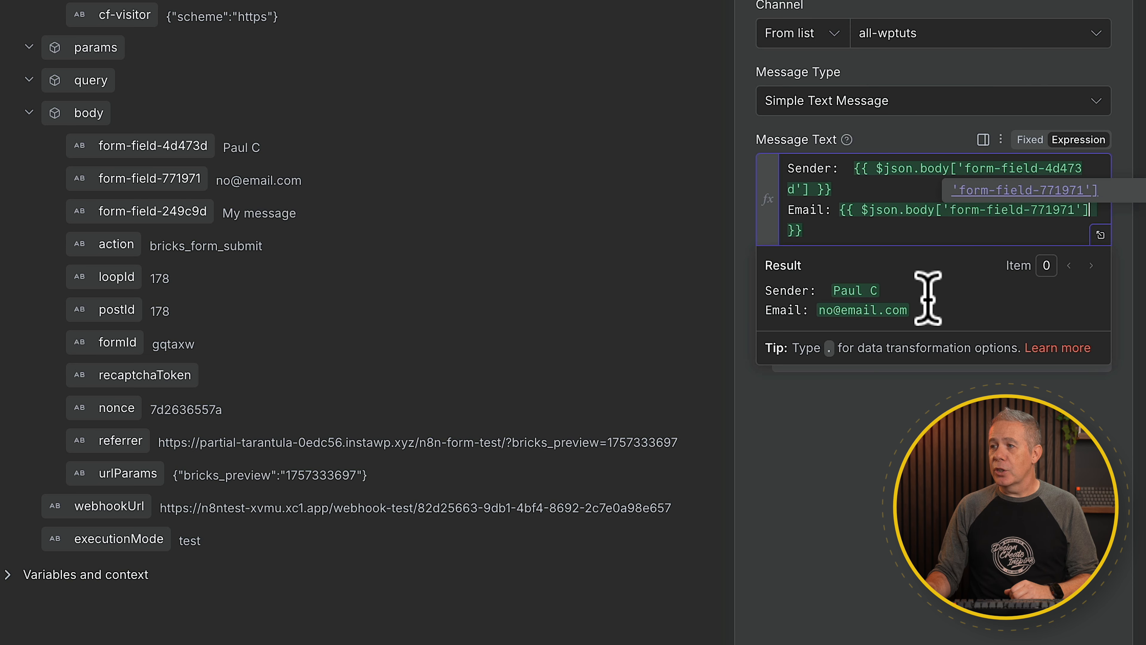
Step: Add a third message line reading "Support Message:" followed by the webhook's form-field-249c9d value
left_click(819, 228)
key("Return")
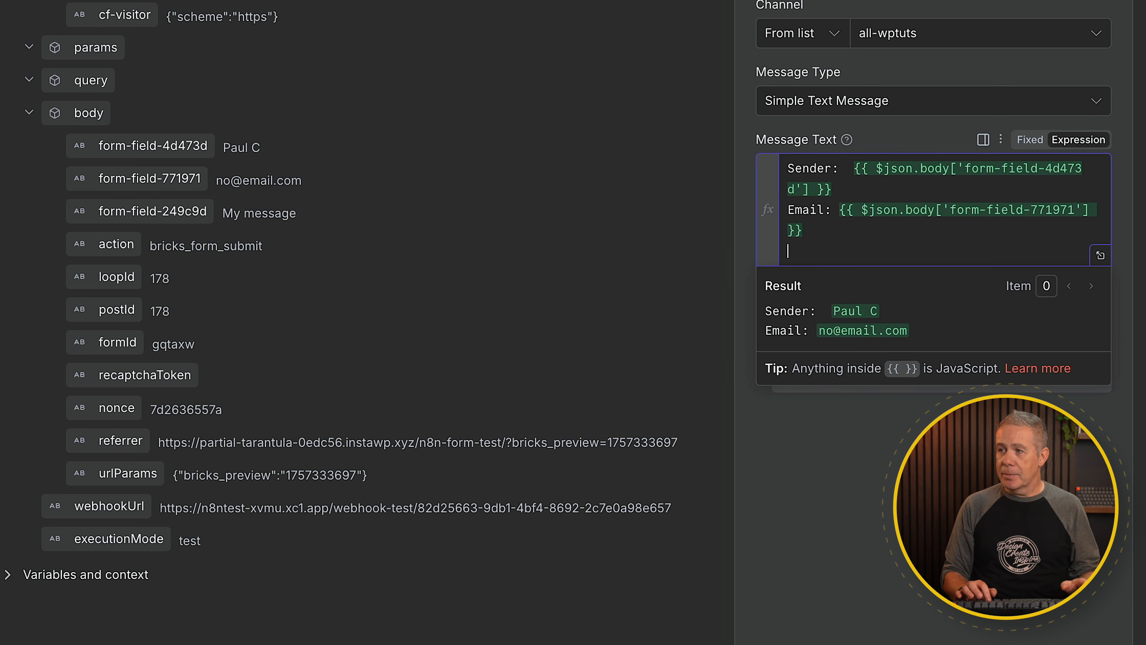
type("Support Message:")
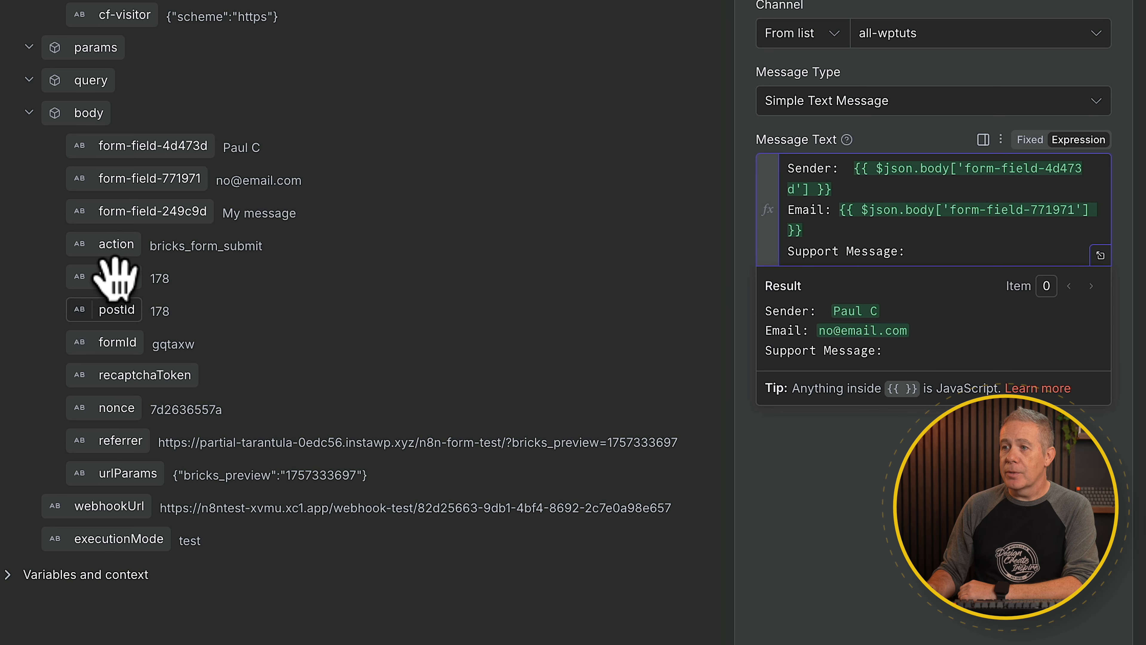
left_click_drag(135, 216, 929, 248)
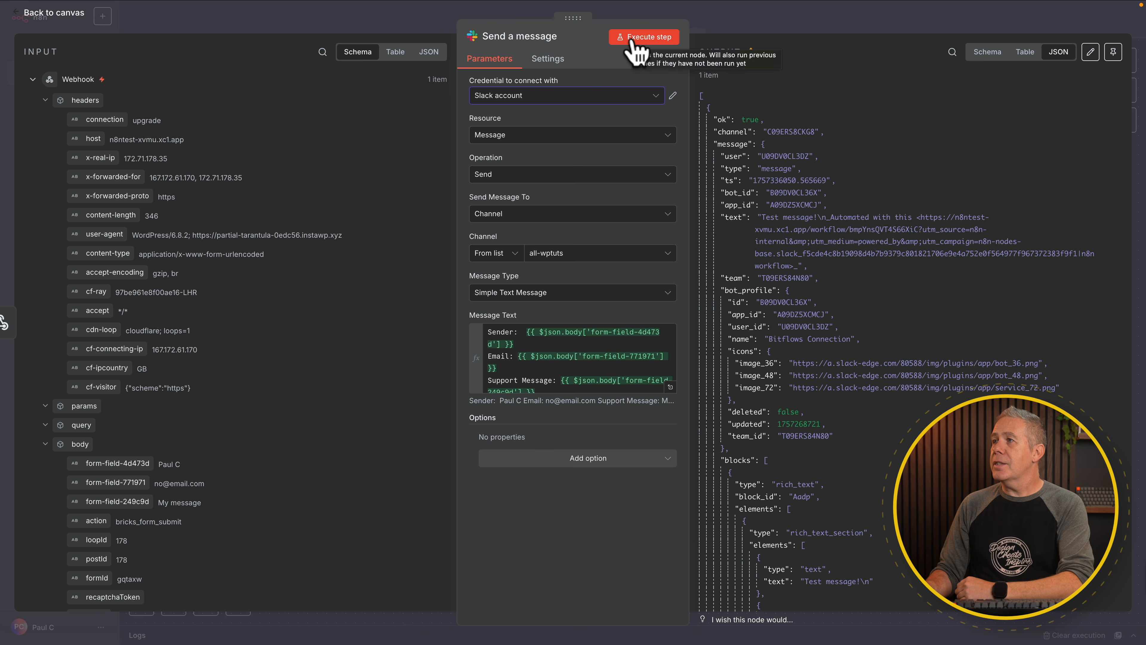
Step: Run the Slack node with the mapped form fields, and save the Bricks Support Request workflow from the canvas
left_click(633, 40)
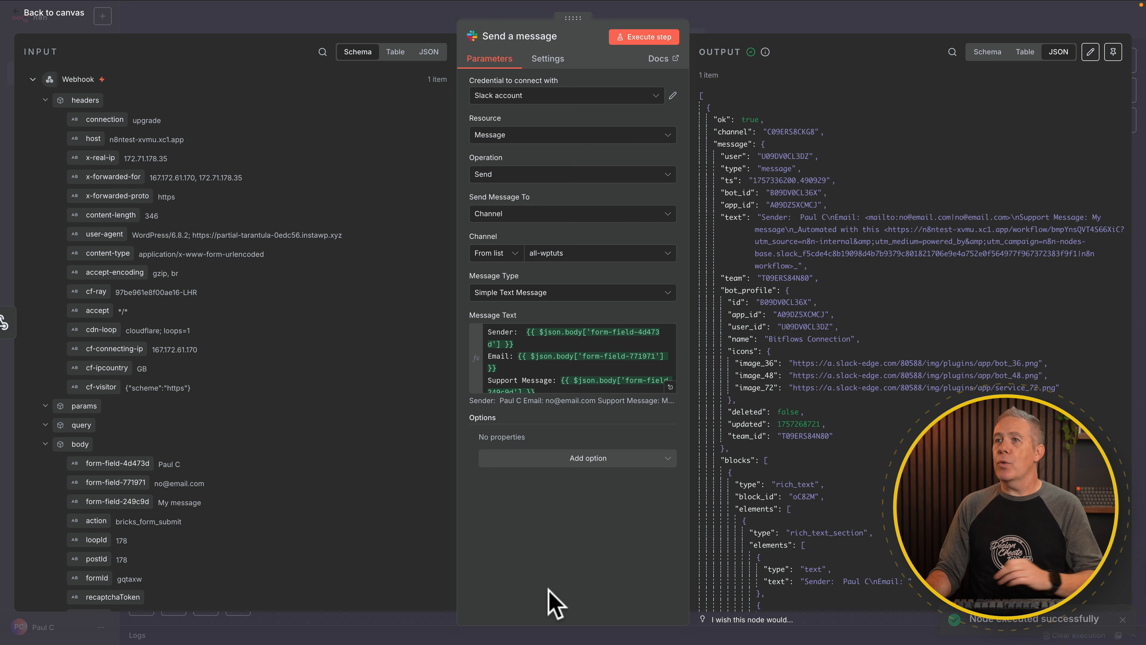
left_click(67, 16)
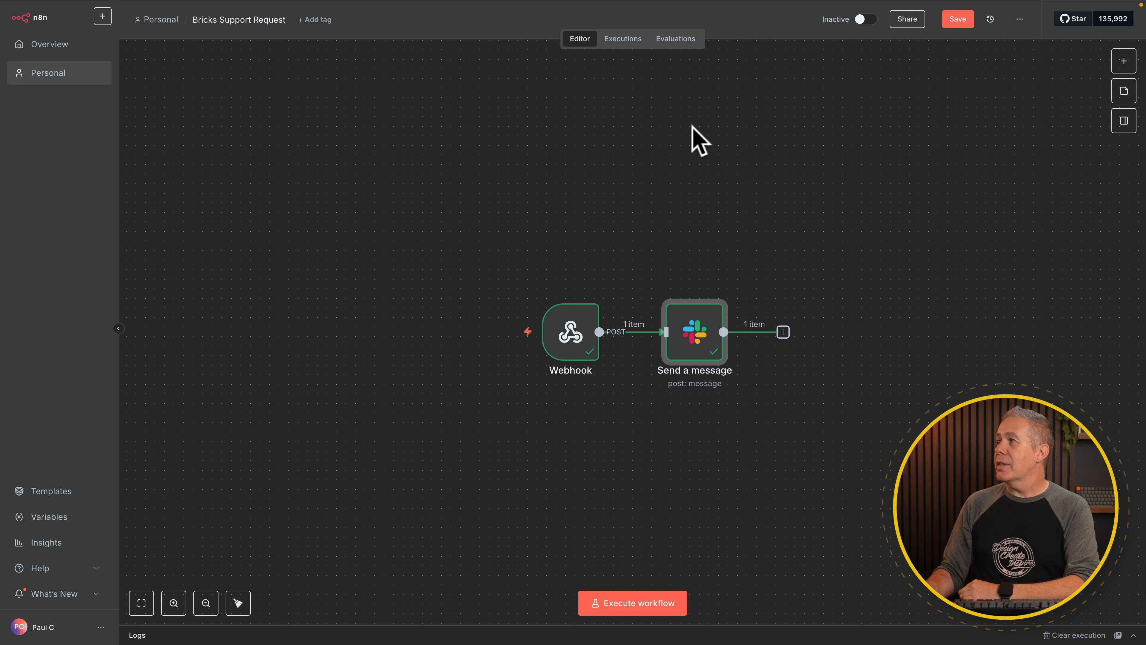
left_click(961, 14)
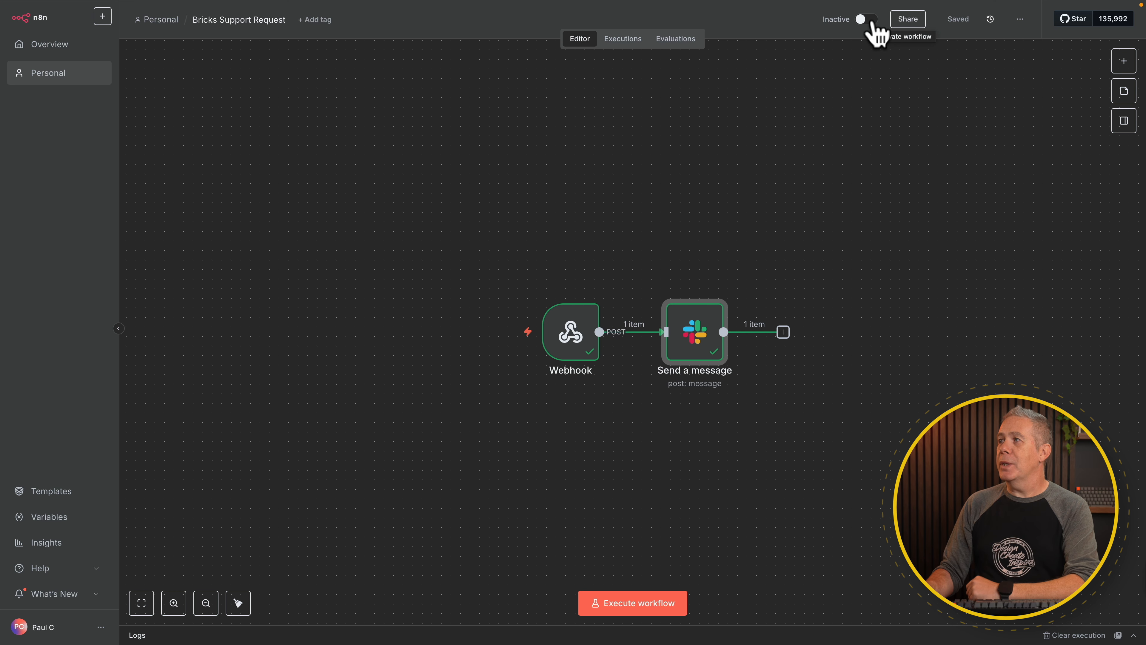
Step: Switch to Slack and check the all-wptuts channel for the message with the sender, email and support text
mouse_move(243, 18)
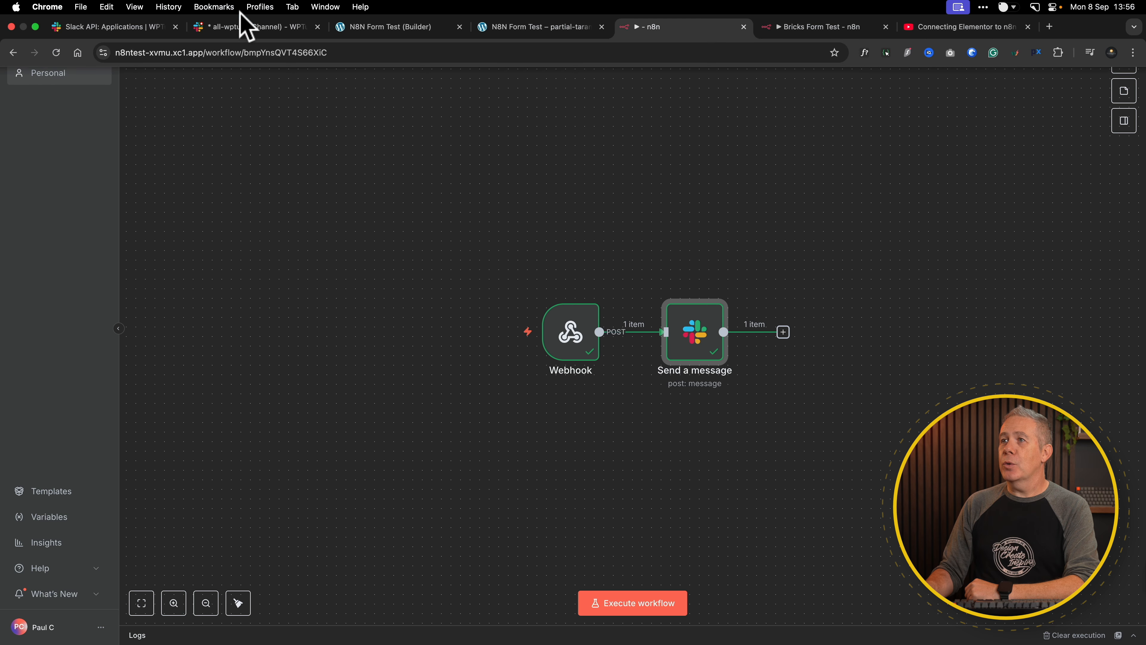
left_click(253, 27)
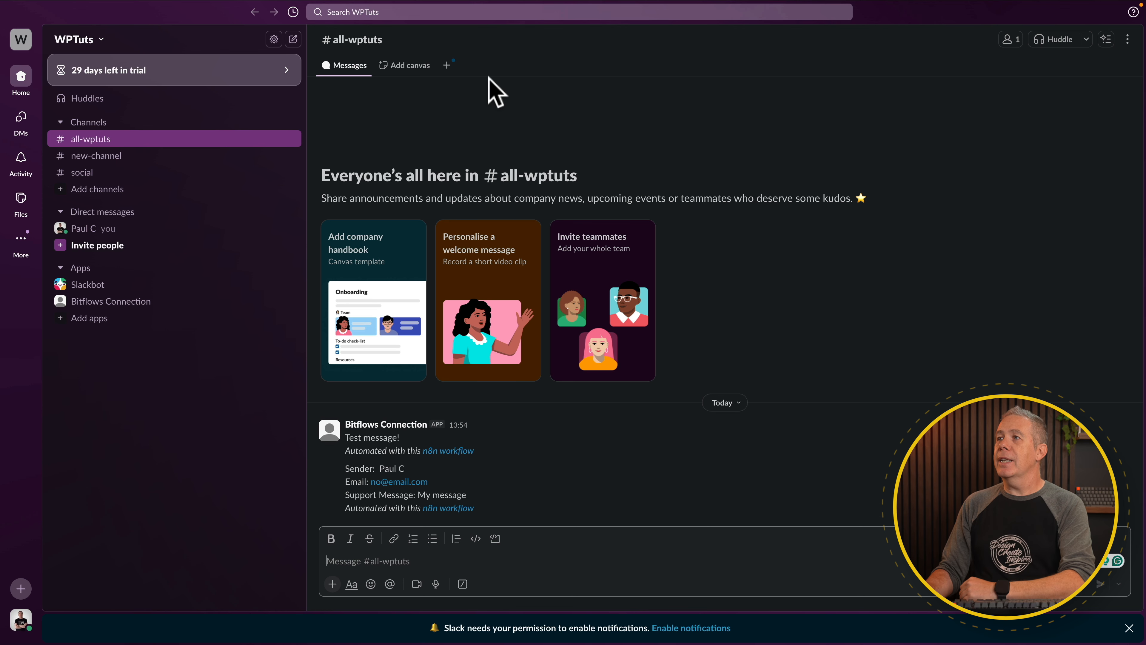
Step: Back in the n8n workflow, open the Webhook node and copy its production URL
mouse_move(482, 6)
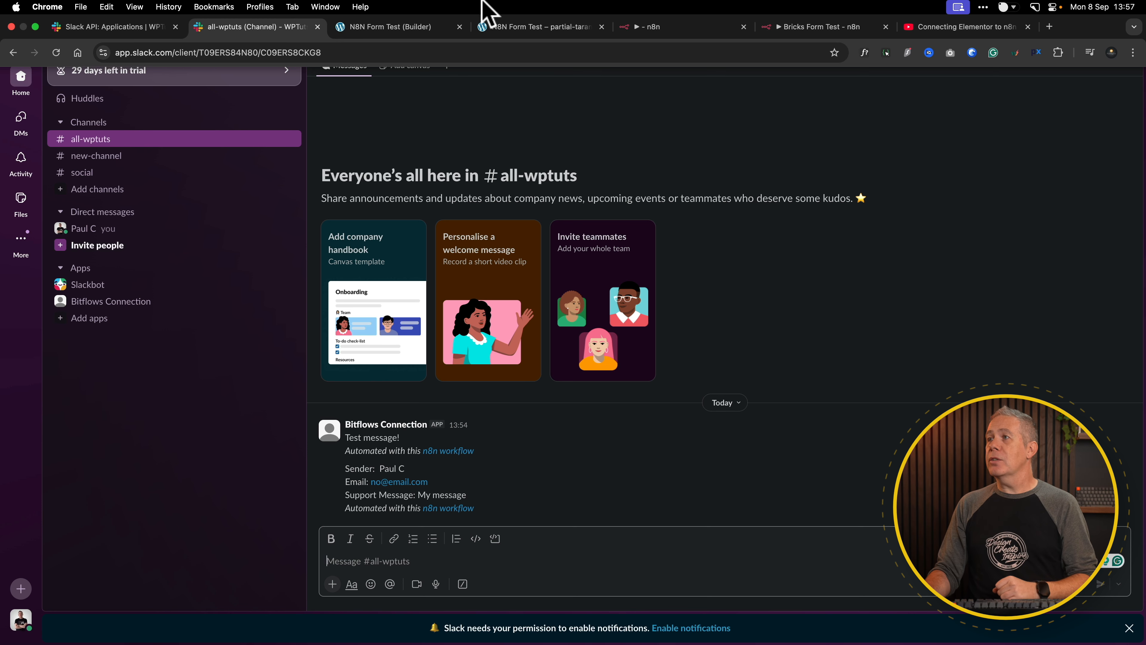
left_click(679, 28)
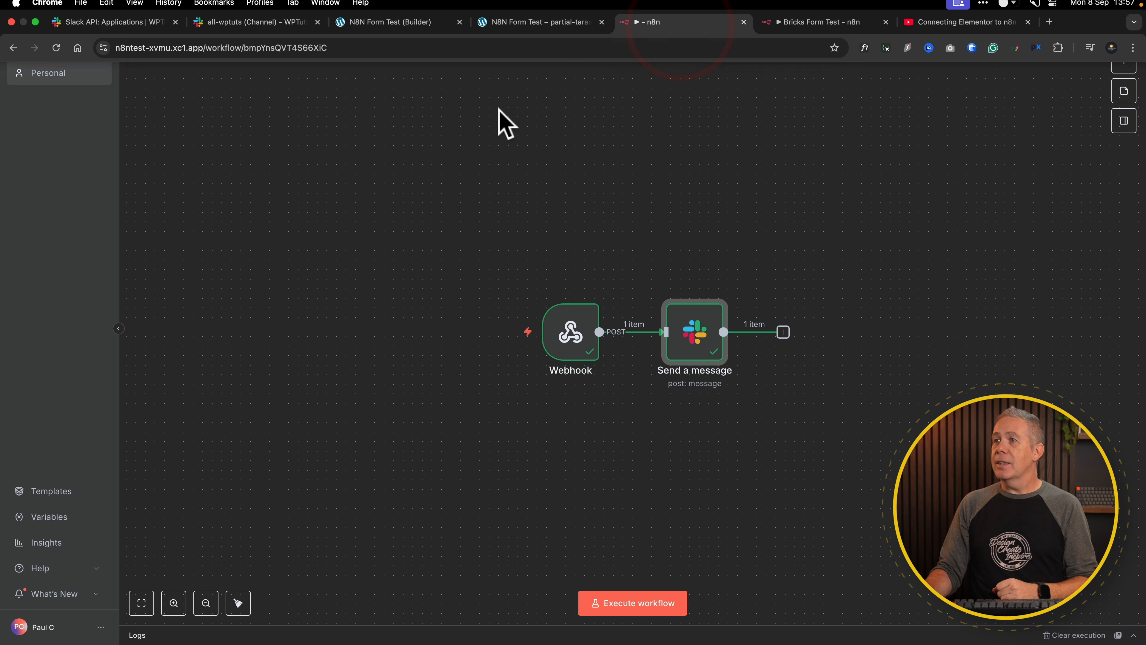
double_click(569, 331)
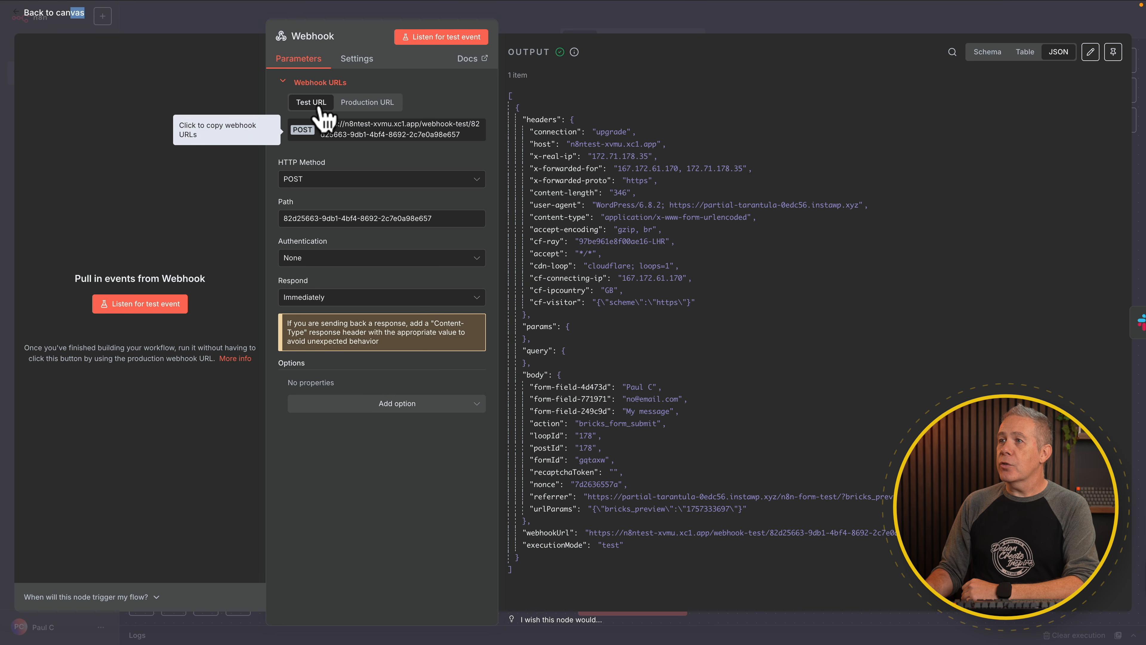
left_click(365, 103)
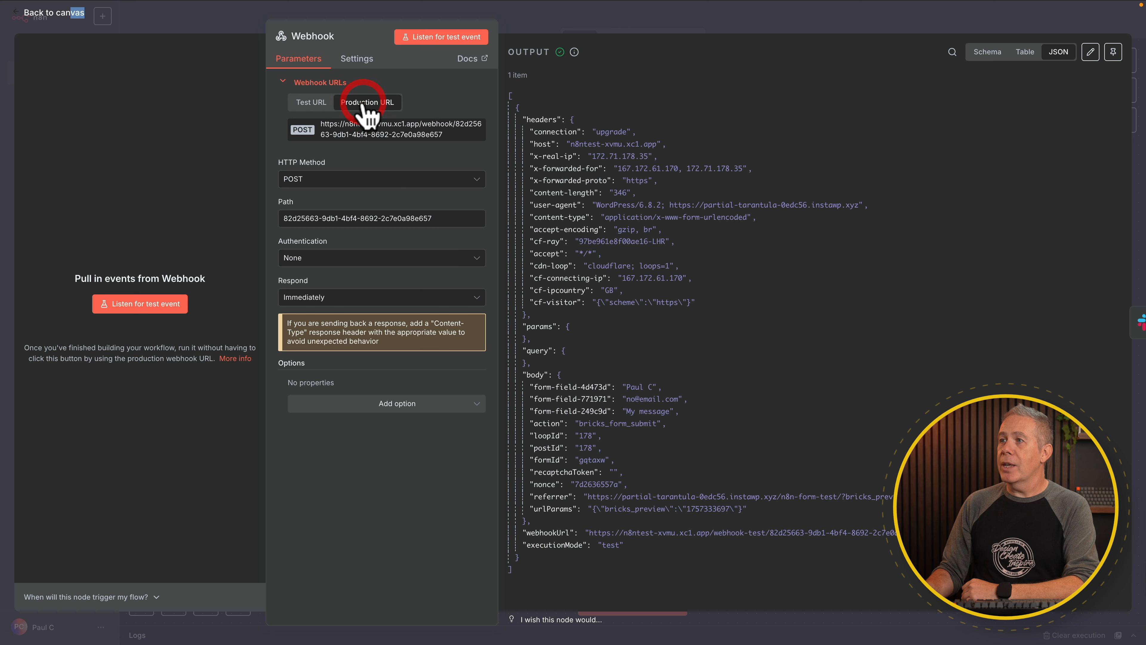
left_click(376, 130)
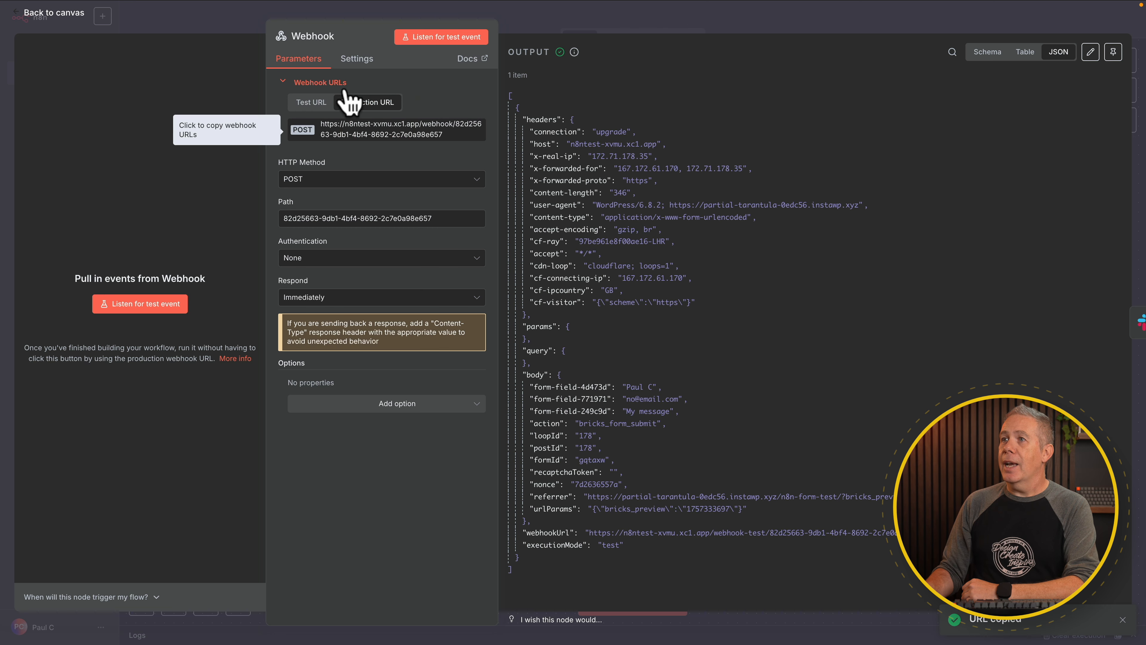
Step: In the Bricks builder, replace the form webhook's endpoint URL with the copied production URL and save the page
mouse_move(277, 1)
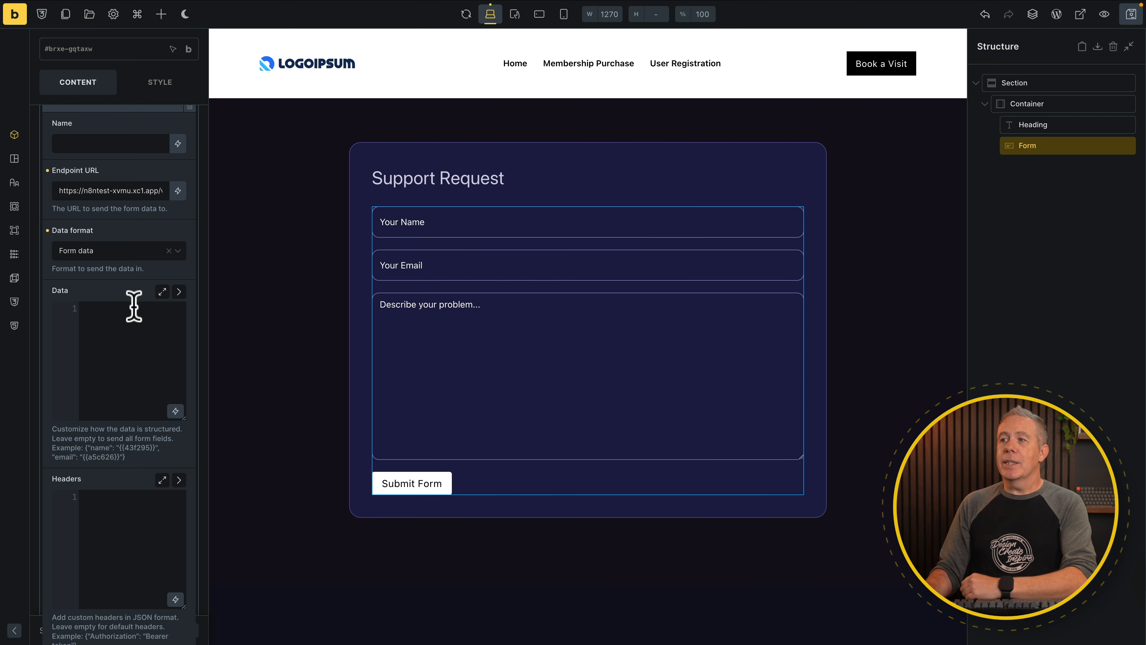
scroll(115, 235, "up", 2)
scroll(116, 257, "up", 5)
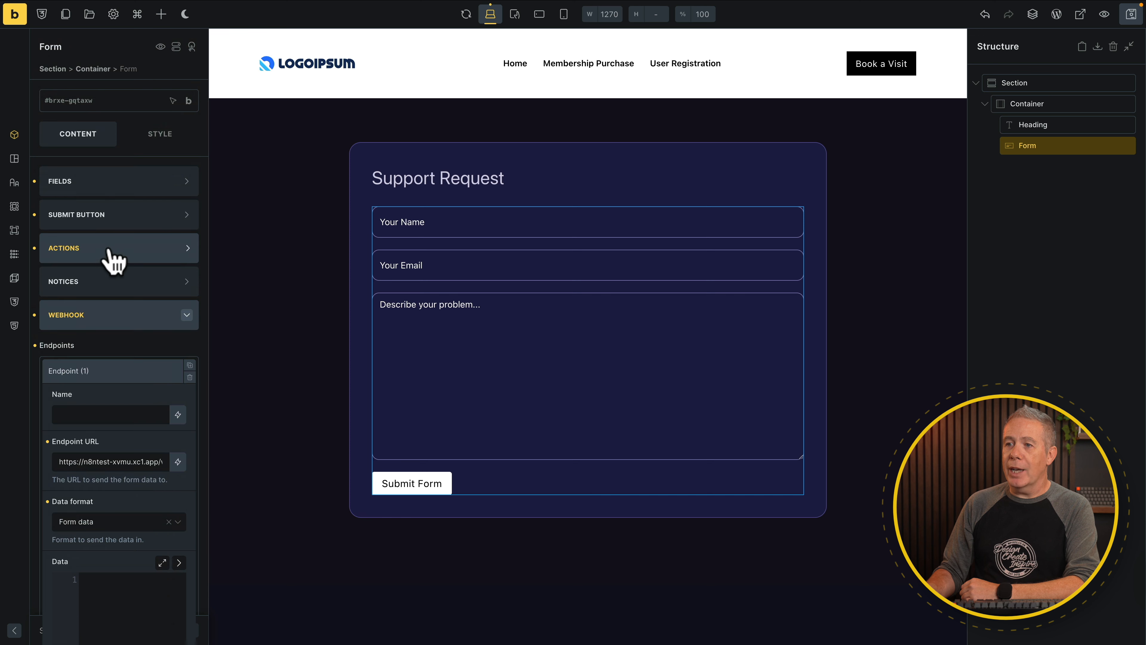
triple_click(95, 458)
key("BackSpace")
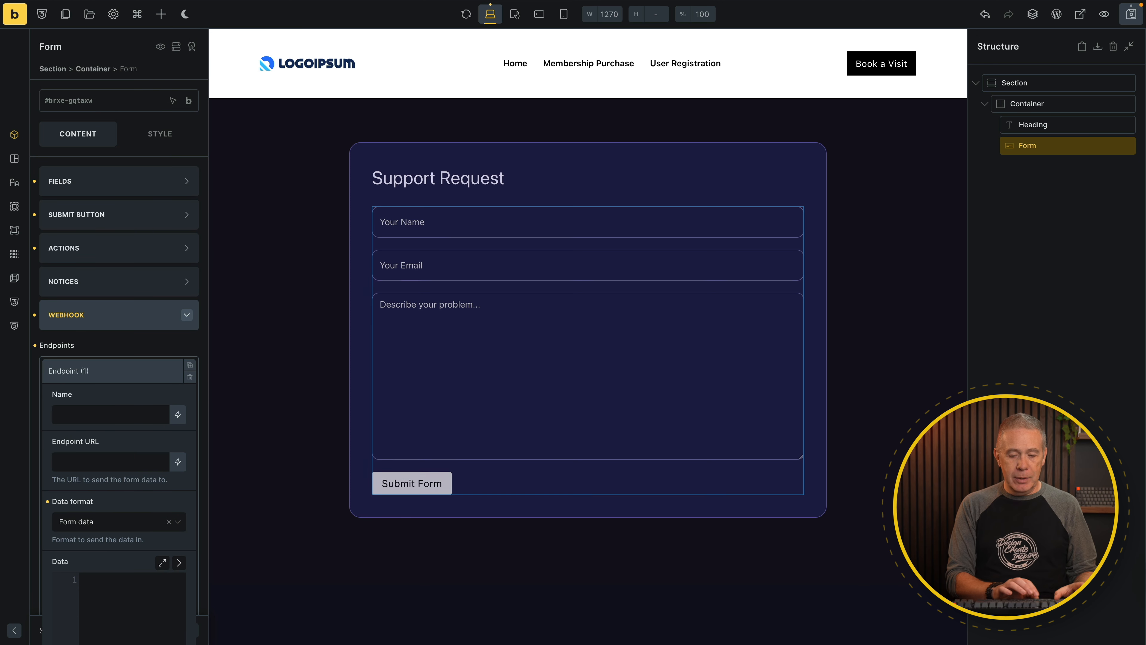
key("super+v")
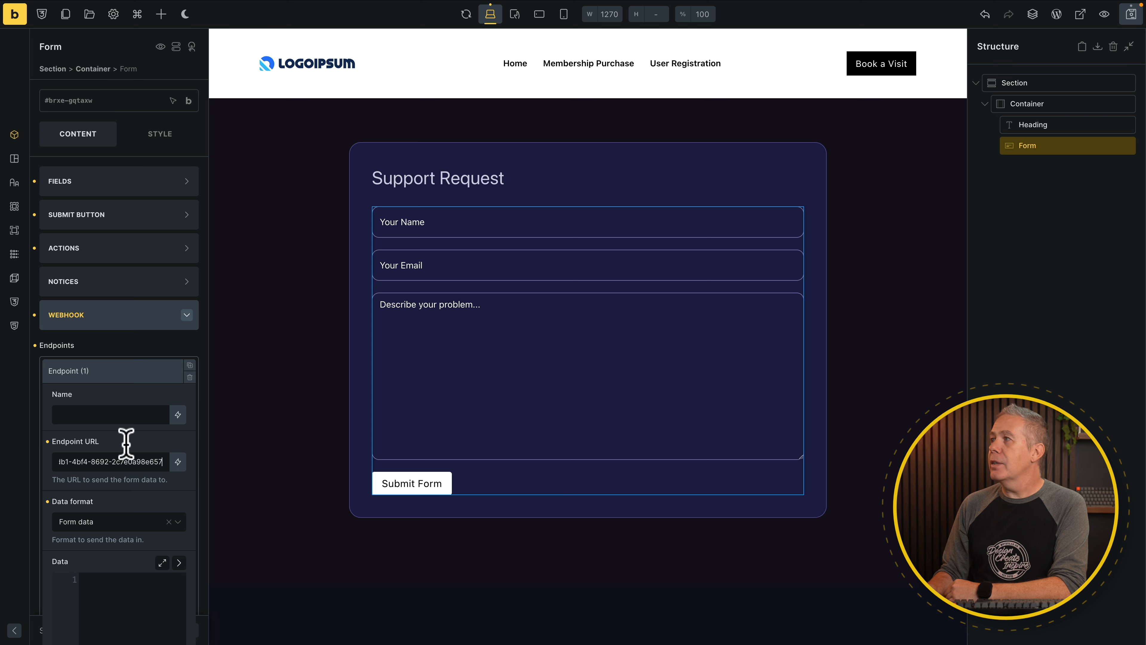
left_click(1131, 17)
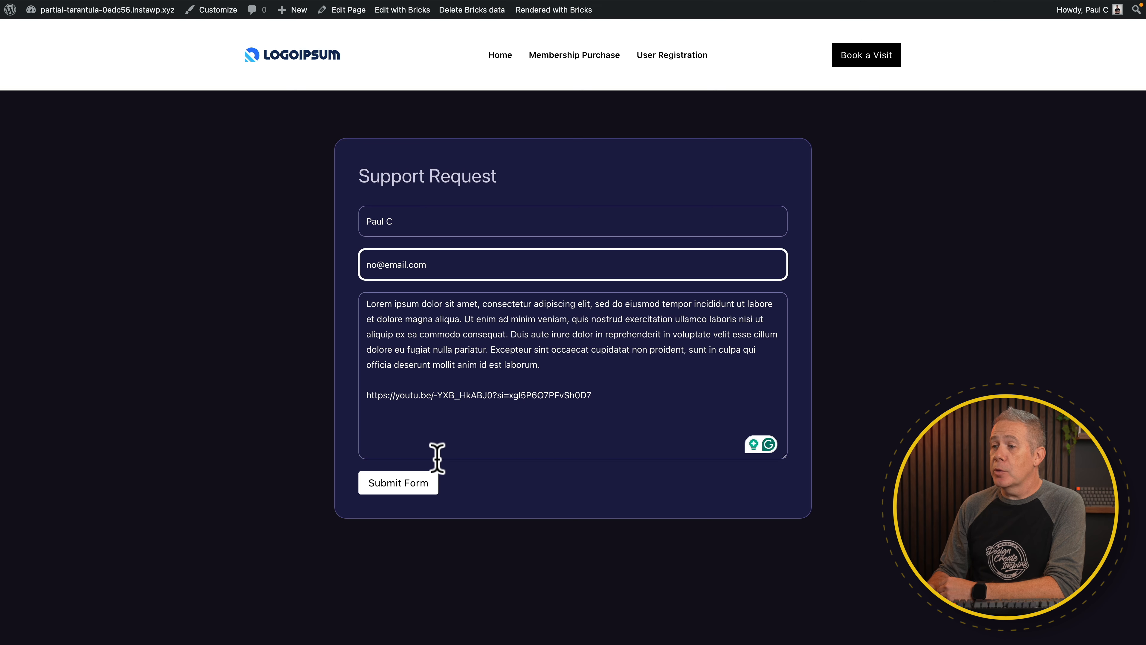
Step: Submit the completed Support Request form on the live page
left_click(402, 485)
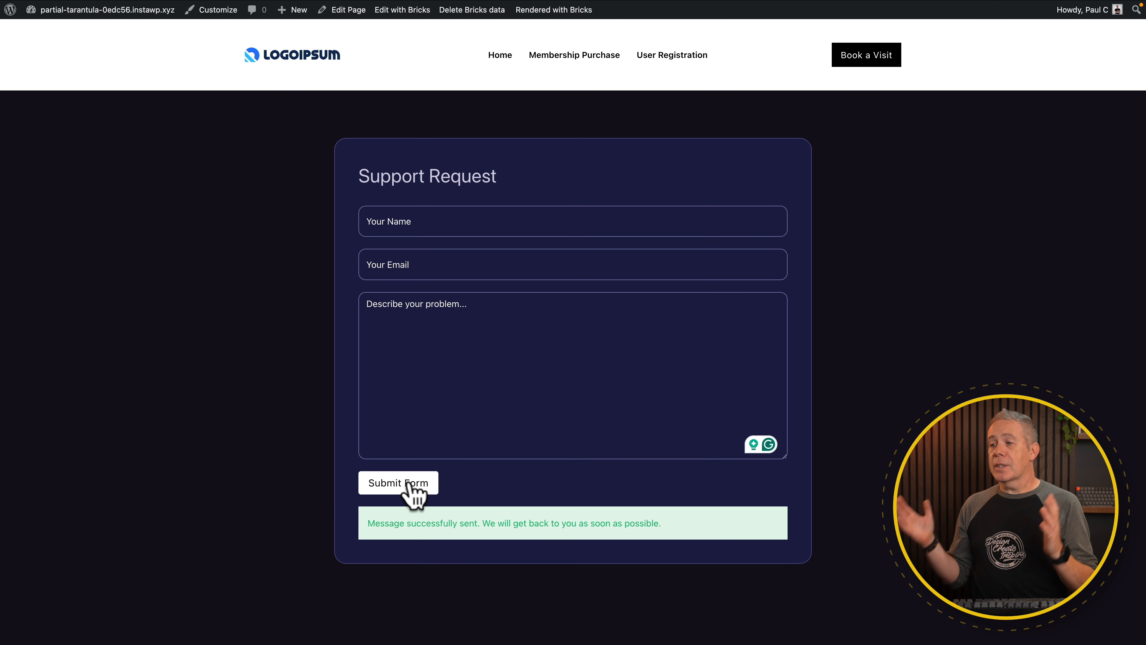